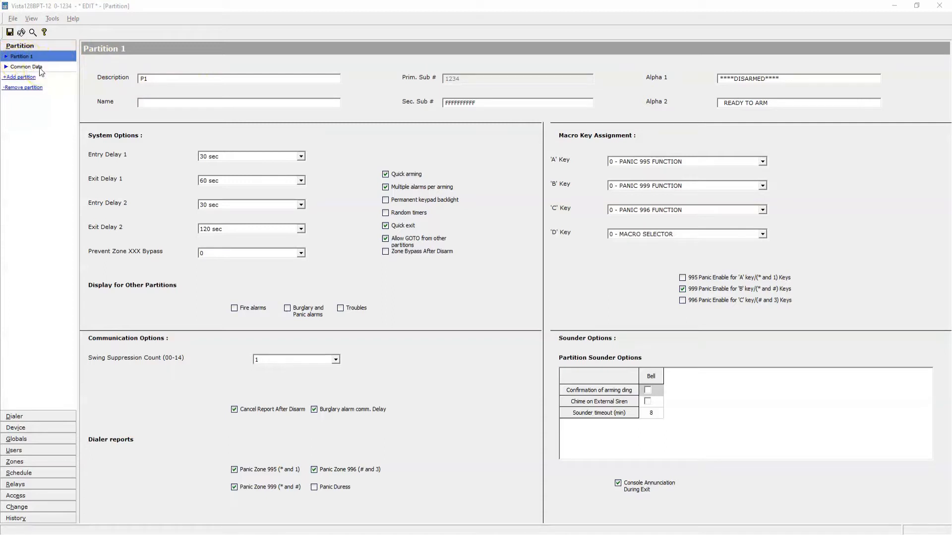
Step: Enter Lobby as the name of Partition 1
left_click(131, 65)
left_click(159, 79)
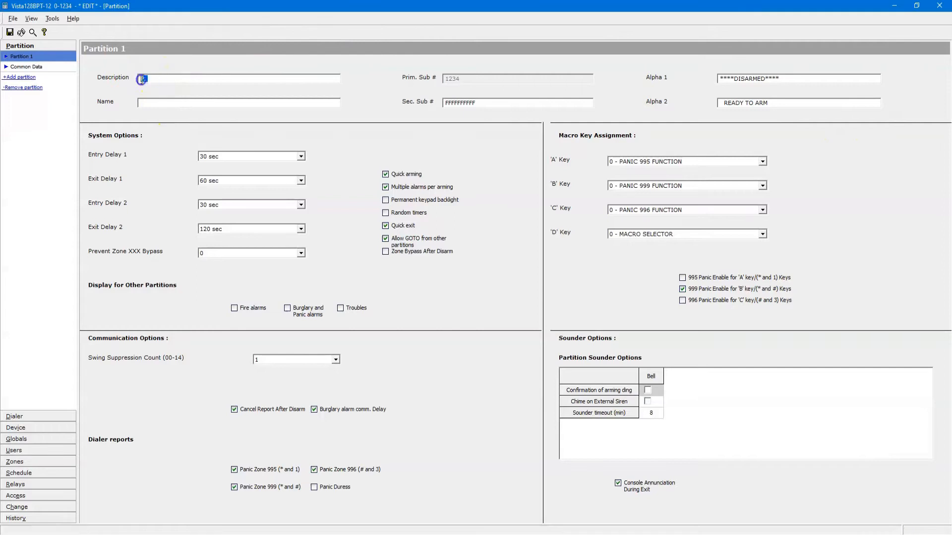
left_click(163, 103)
type("Lobby")
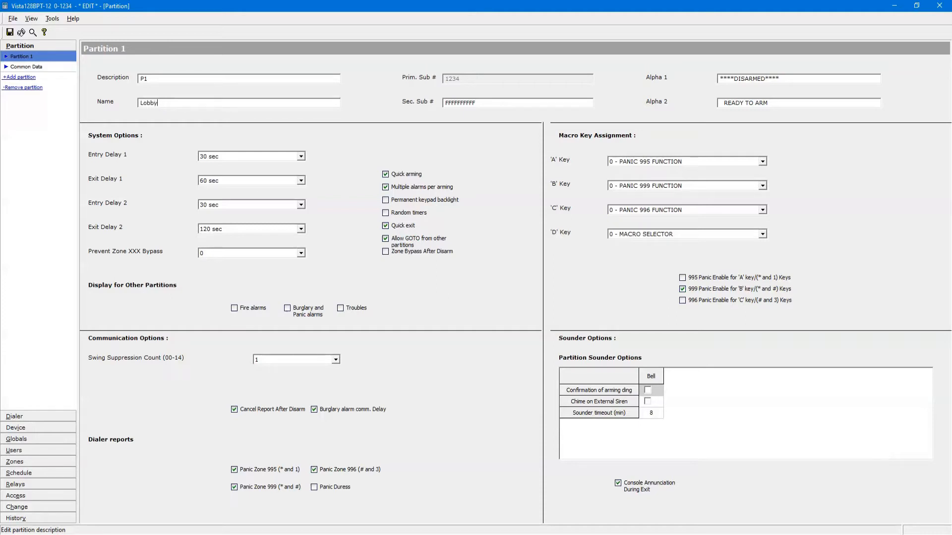
Step: Change Partition 1's name to Cash office and then back to Lobby
key("BackSpace")
key("BackSpace")
key("BackSpace")
key("BackSpace")
key("BackSpace")
type("Cash office")
key("BackSpace")
key("BackSpace")
key("BackSpace")
key("BackSpace")
key("BackSpace")
key("BackSpace")
key("BackSpace")
key("BackSpace")
key("BackSpace")
key("BackSpace")
key("BackSpace")
type("Lobby")
left_click(308, 122)
left_click(355, 115)
Step: Switch to Compass, view the Test customer's account details, cancel without changes, and return to the panel editor
left_click(472, 87)
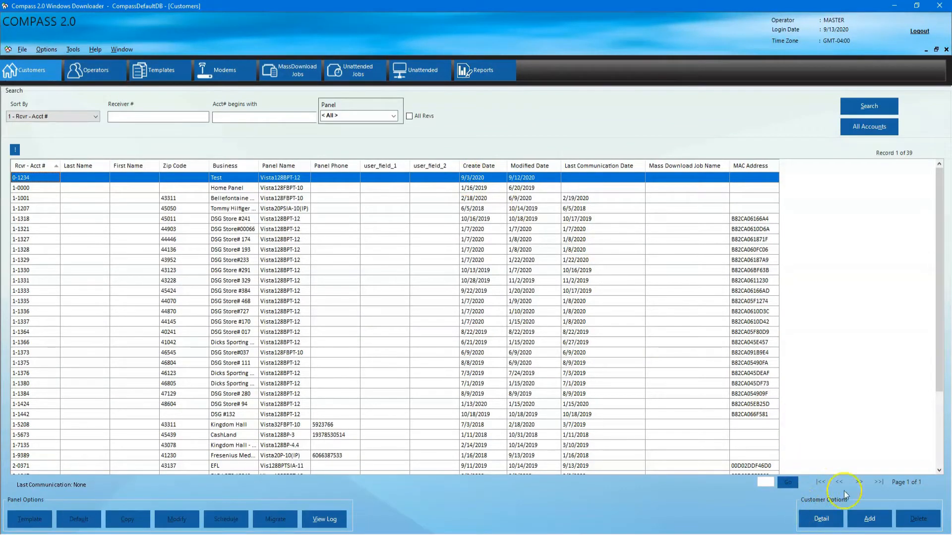
left_click(821, 519)
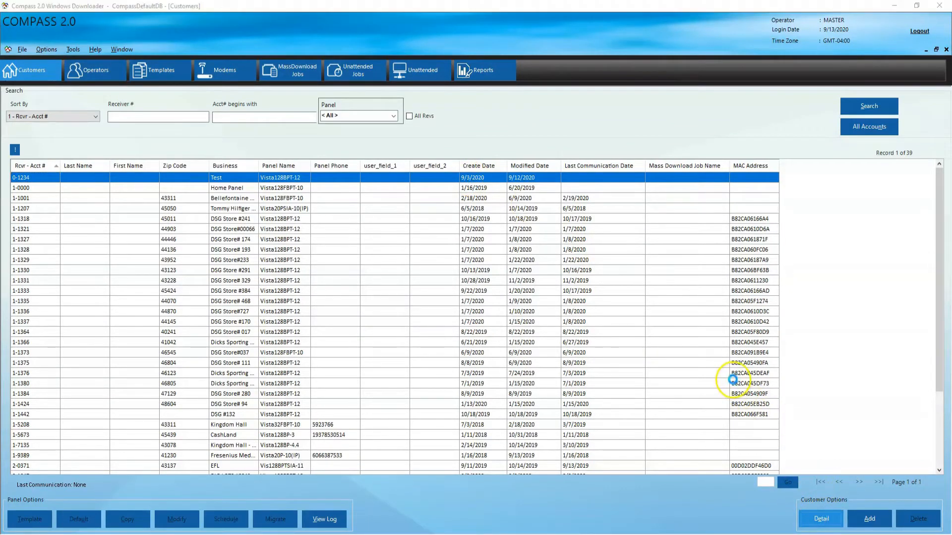
double_click(372, 151)
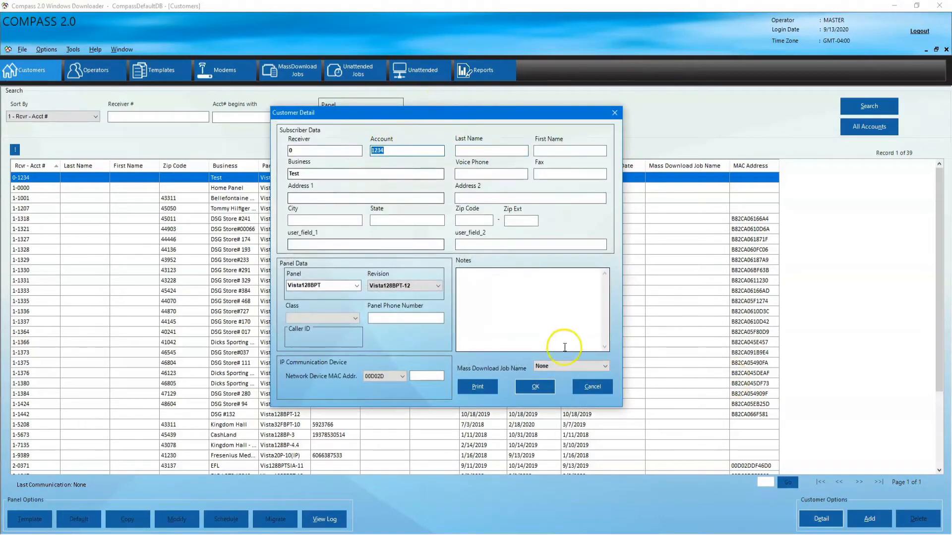
left_click(603, 388)
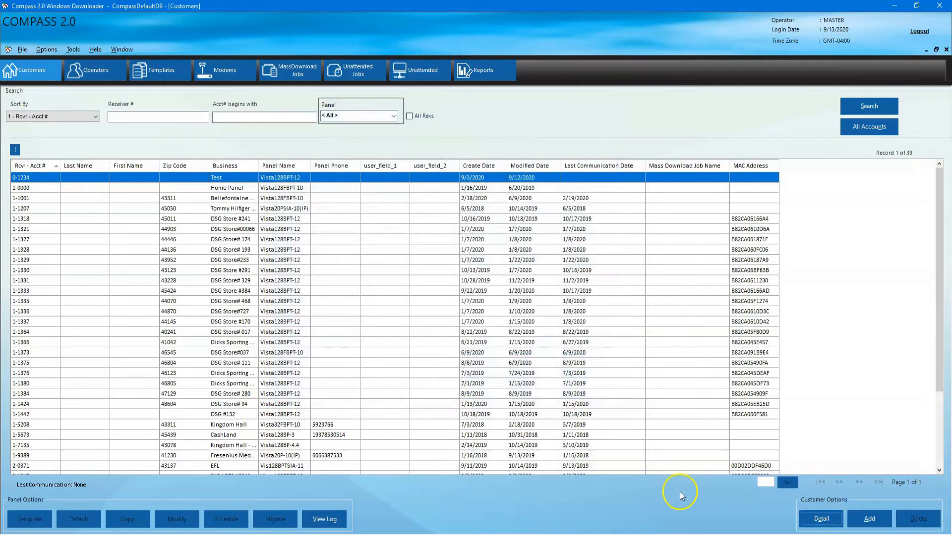
left_click(29, 515)
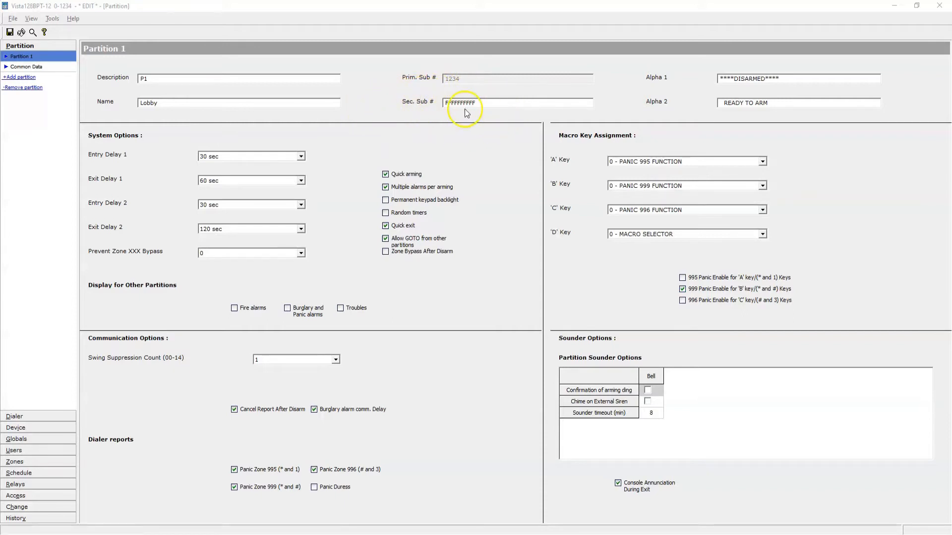
Step: Examine Partition 1's secondary subscriber number without editing it
left_click_drag(494, 103, 411, 113)
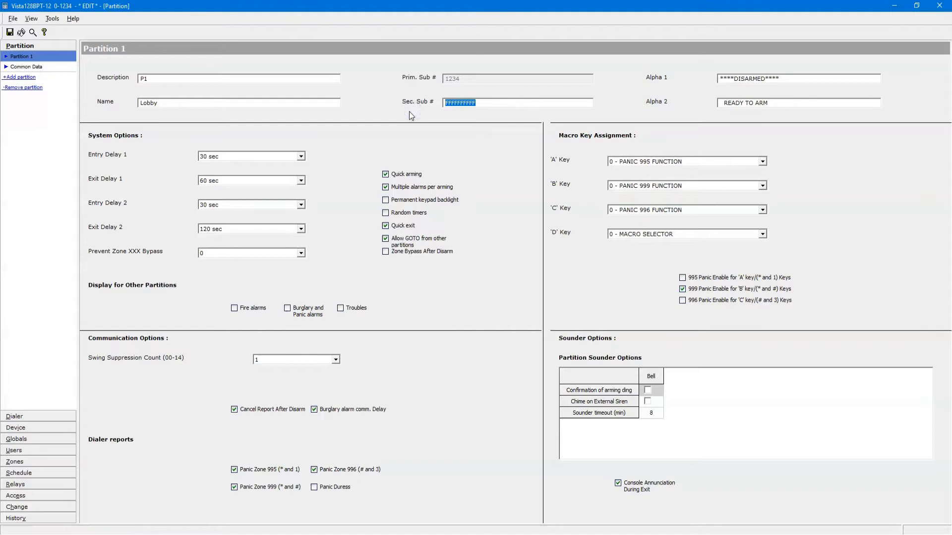
left_click(484, 103)
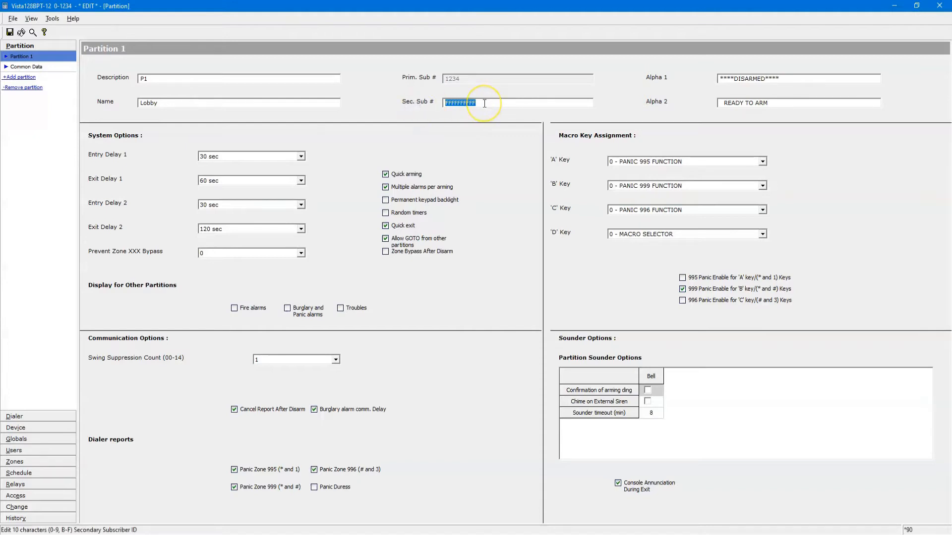
left_click(485, 103)
Step: Set Partition 1's Alpha 1 display text to Acme Store#001
left_click(795, 78)
left_click(786, 104)
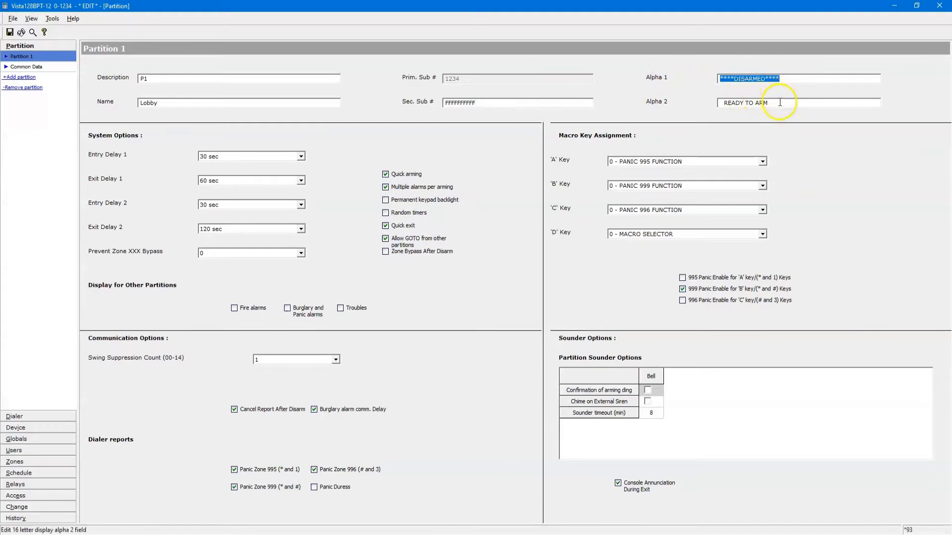
left_click(796, 79)
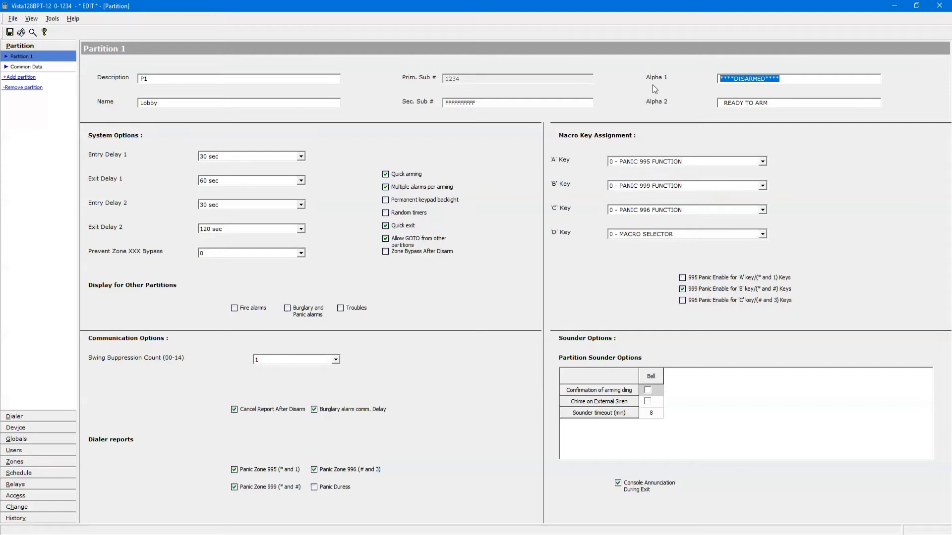
type("Acme Store#001")
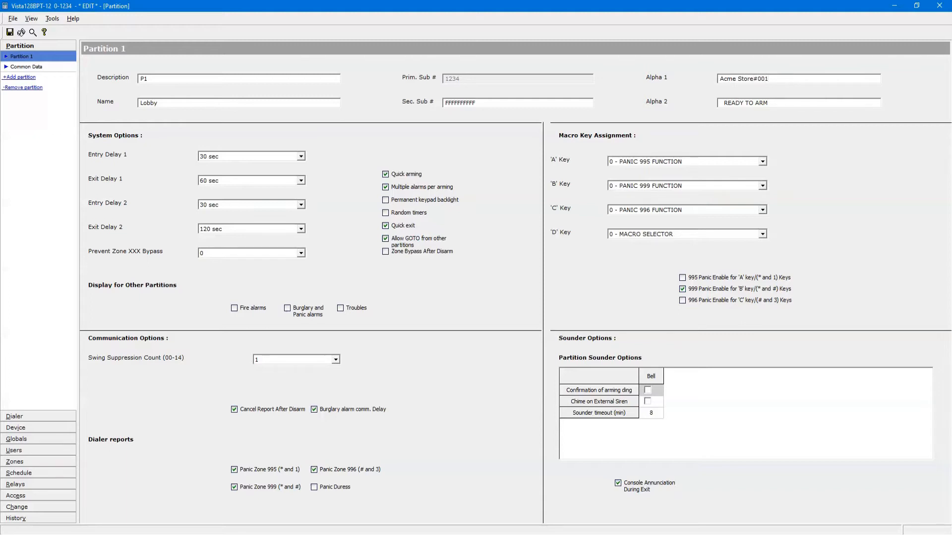
Step: Replace Partition 1's Alpha 1 display text with Cash office
key("BackSpace")
key("BackSpace")
key("BackSpace")
key("BackSpace")
key("BackSpace")
key("BackSpace")
key("BackSpace")
key("BackSpace")
key("BackSpace")
key("BackSpace")
key("BackSpace")
key("BackSpace")
key("BackSpace")
type("Cash office")
Step: Replace Partition 1's Alpha 1 display text with Lobby
key("BackSpace")
key("BackSpace")
key("BackSpace")
key("BackSpace")
key("BackSpace")
key("BackSpace")
key("BackSpace")
key("BackSpace")
key("BackSpace")
key("BackSpace")
key("BackSpace")
type("Lobby")
left_click(138, 141)
Step: Look through the available times for Entry Delay 1, Exit Delay 1, Entry Delay 2 and Exit Delay 2 without changing them
left_click(230, 157)
left_click(229, 156)
left_click(220, 182)
left_click(219, 181)
left_click(224, 205)
left_click(224, 205)
left_click(229, 229)
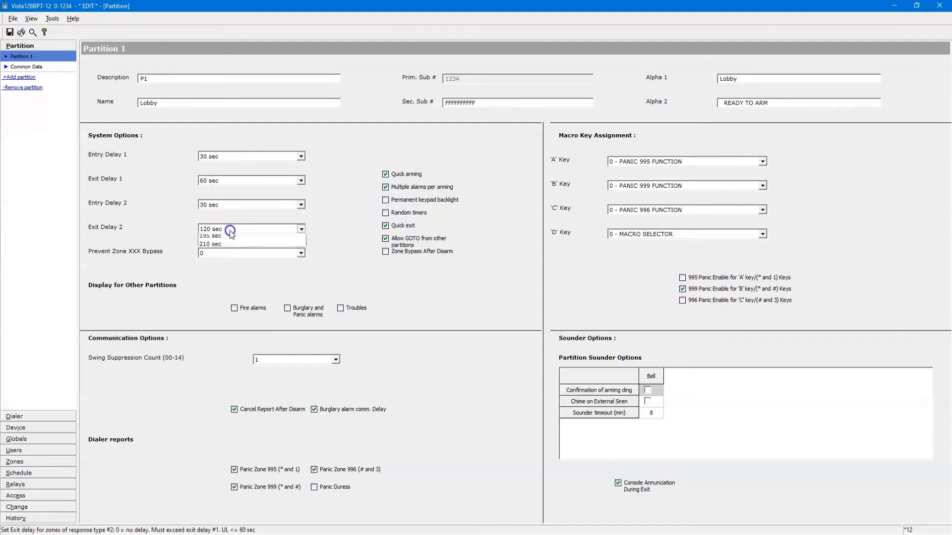
left_click(229, 230)
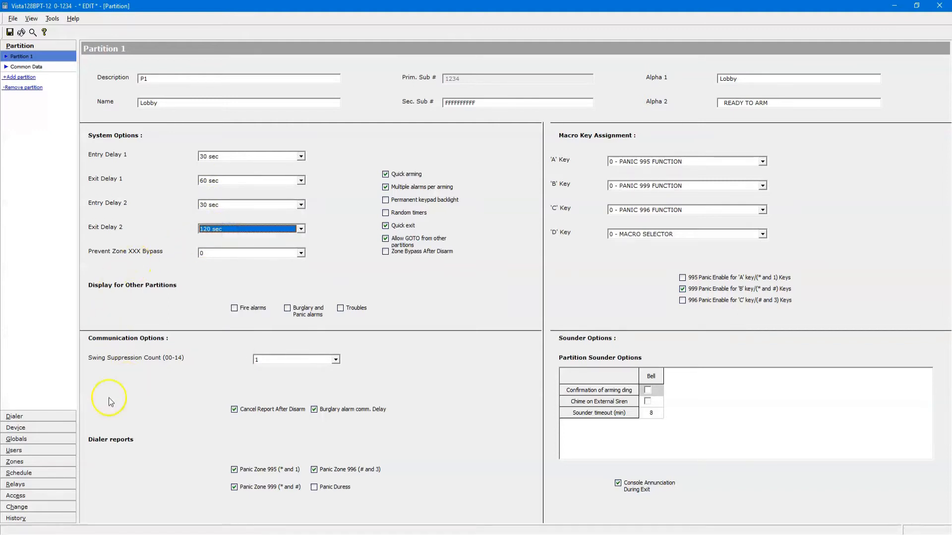
Step: Set the response type of zone 2 to 1 - Entry/Exit 1 in the zone configuration
left_click(41, 462)
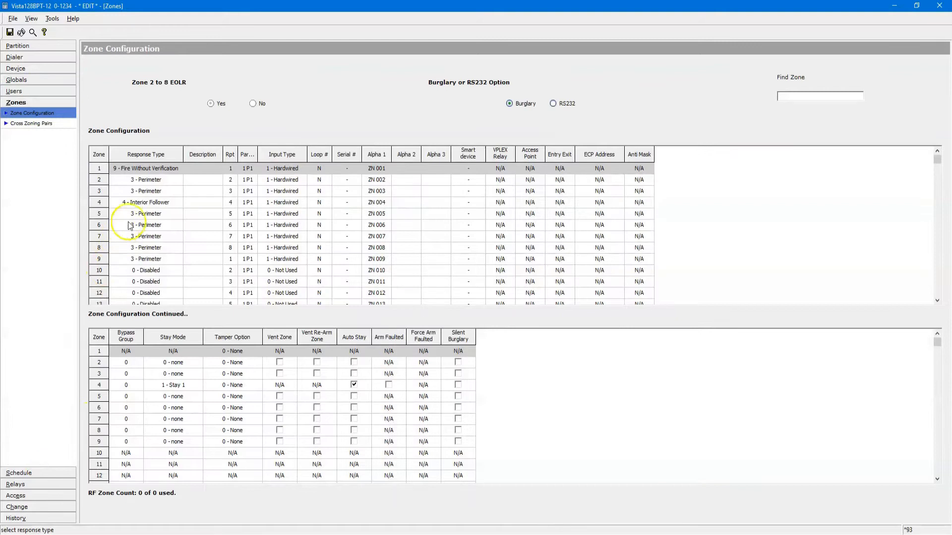
left_click(154, 182)
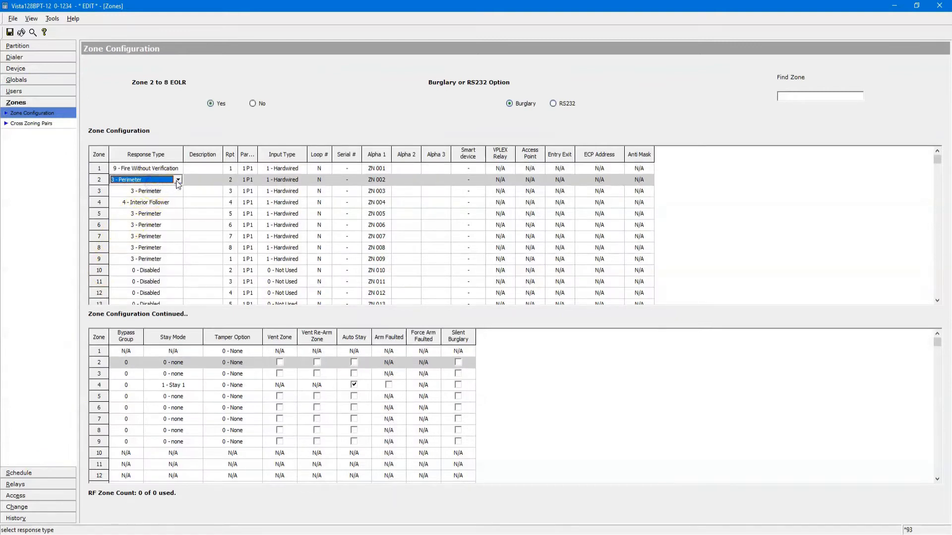
left_click(178, 181)
scroll(184, 196, "up", 1)
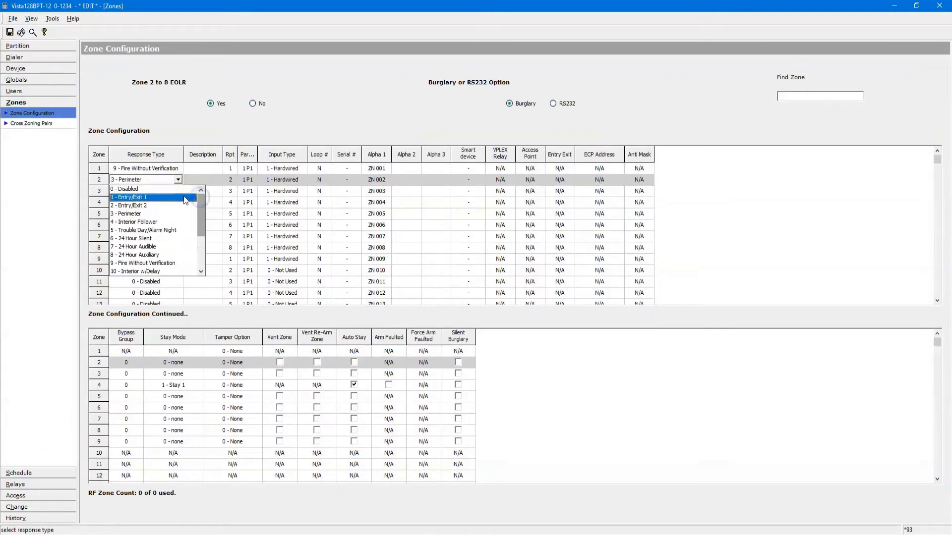
left_click(178, 207)
left_click(175, 197)
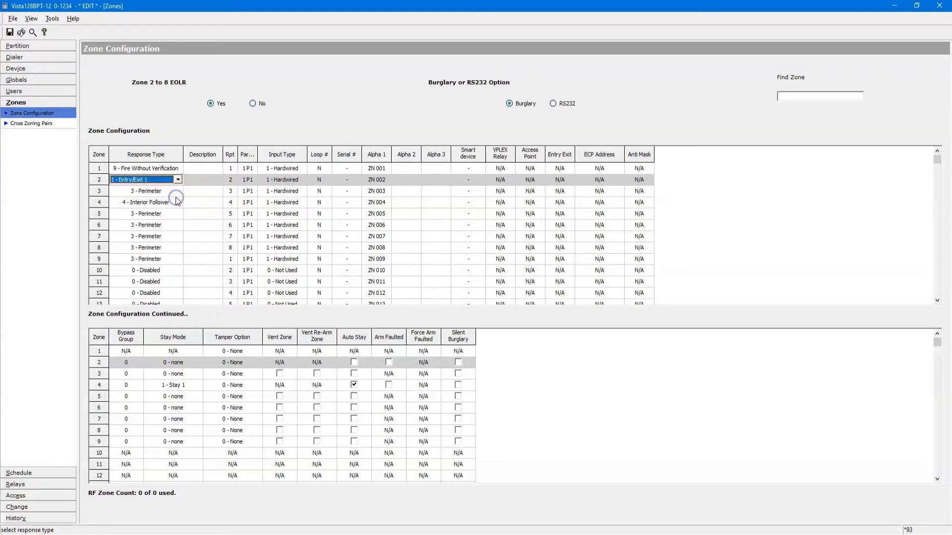
Step: Return to Partition 1's settings and view the zone choices for Prevent Zone XXX Bypass
left_click(43, 45)
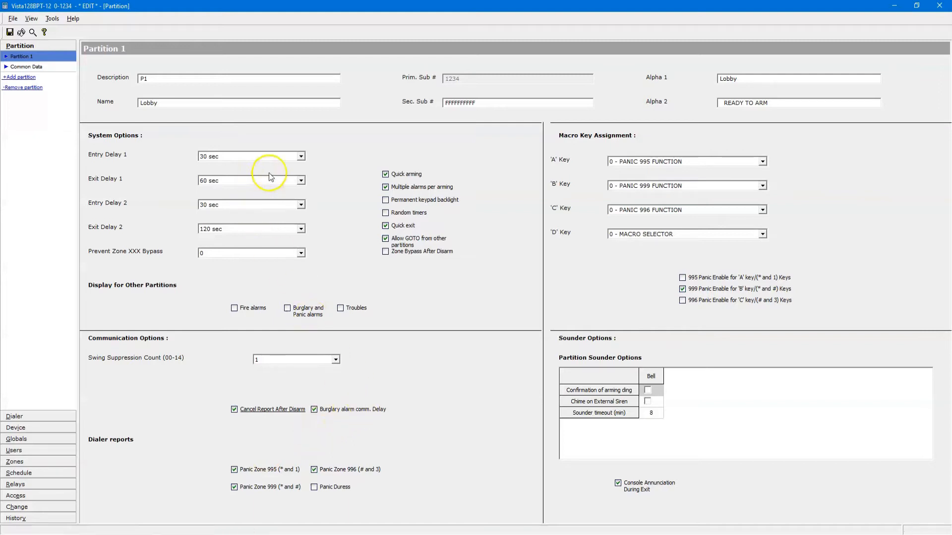
left_click(246, 253)
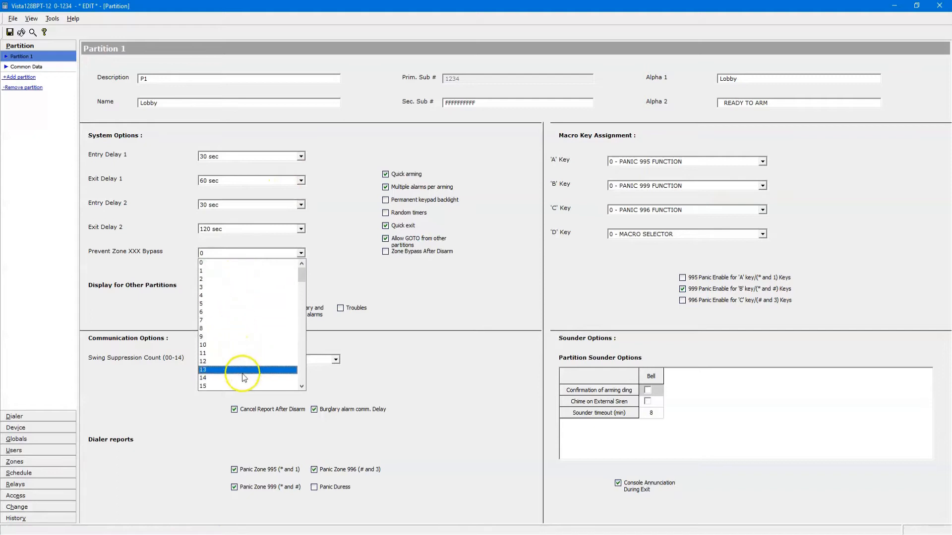
left_click(207, 254)
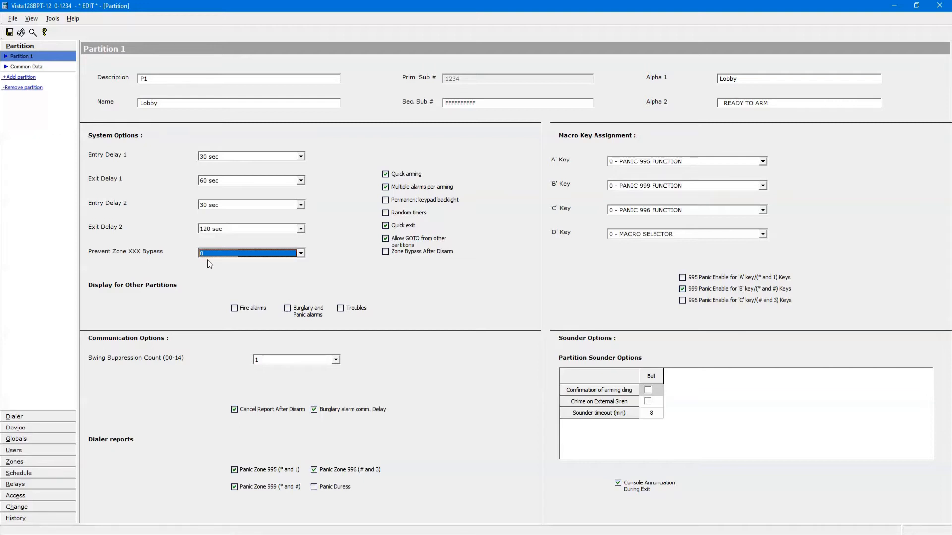
left_click(356, 257)
Step: Set Prevent Zone XXX Bypass to zone 2 and then back to 0
left_click(300, 253)
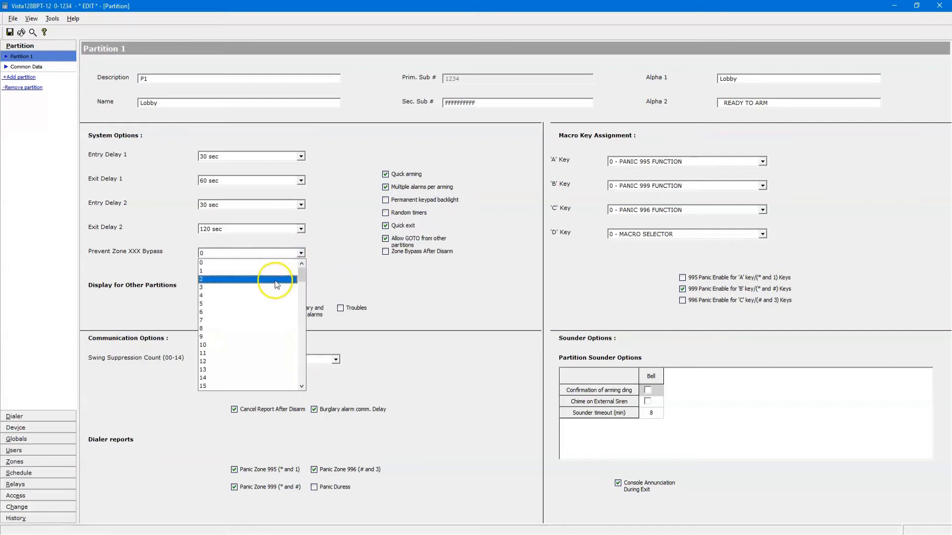
left_click(275, 279)
left_click(301, 254)
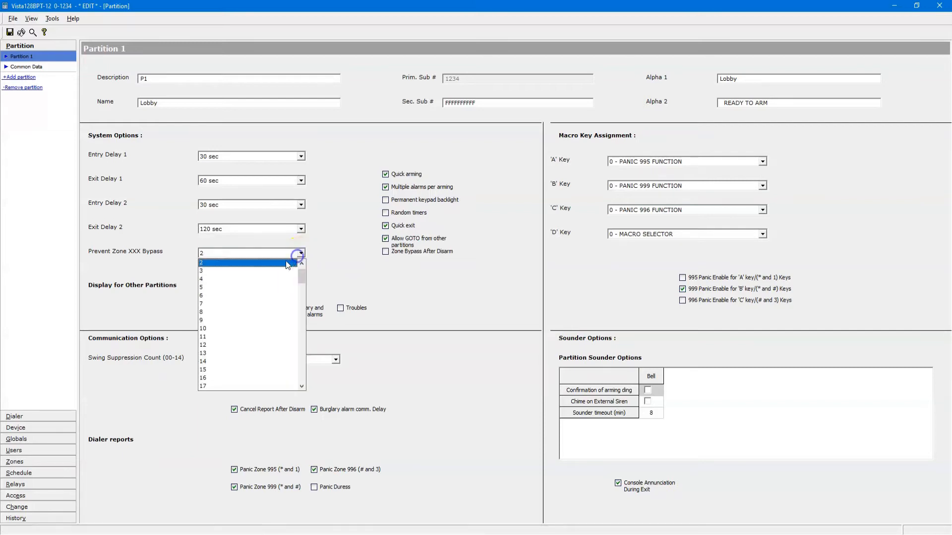
left_click(288, 263)
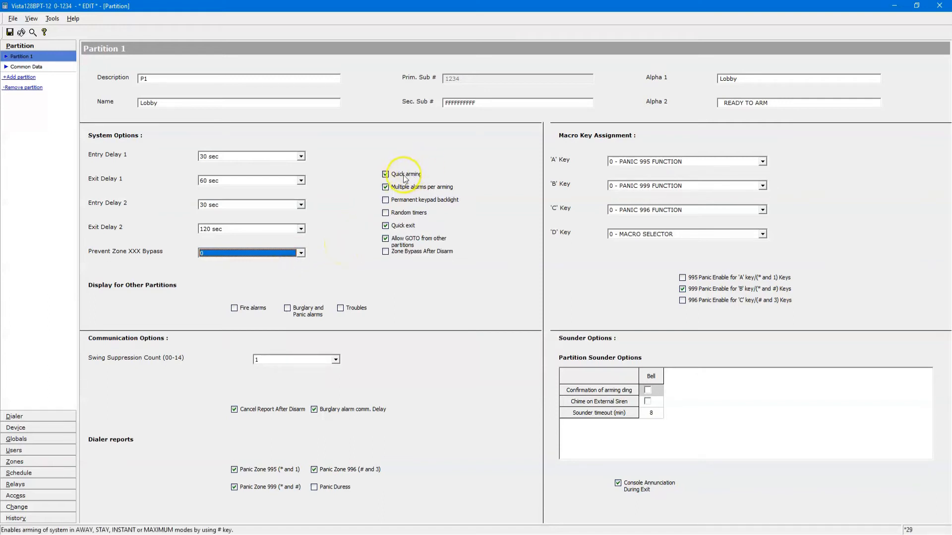
Step: Turn Quick arming off and back on for Partition 1
left_click(386, 175)
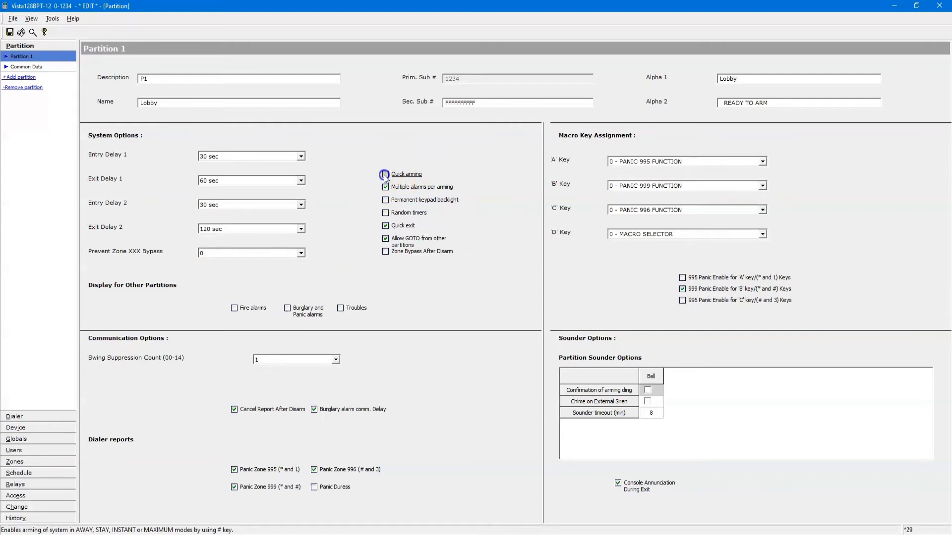
left_click(385, 174)
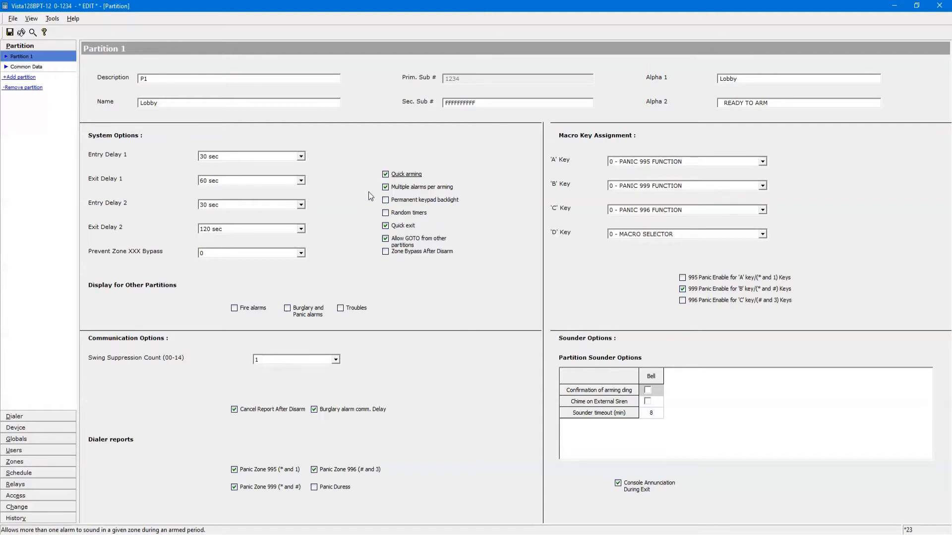
Step: Review the Multiple alarms per arming option and the available Swing Suppression Count values without changing them
left_click(386, 187)
left_click(304, 362)
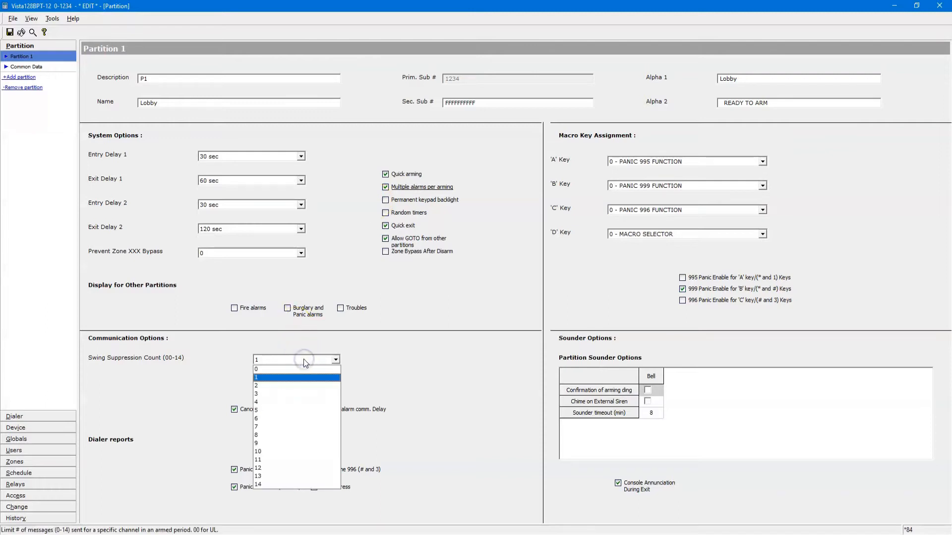
left_click(303, 359)
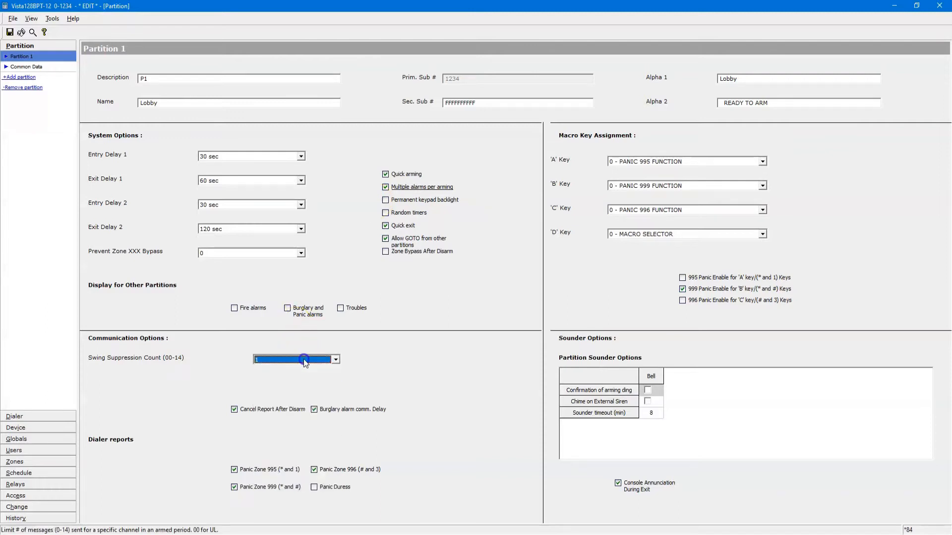
Step: Enable the Permanent keypad backlight option for Partition 1
left_click(389, 203)
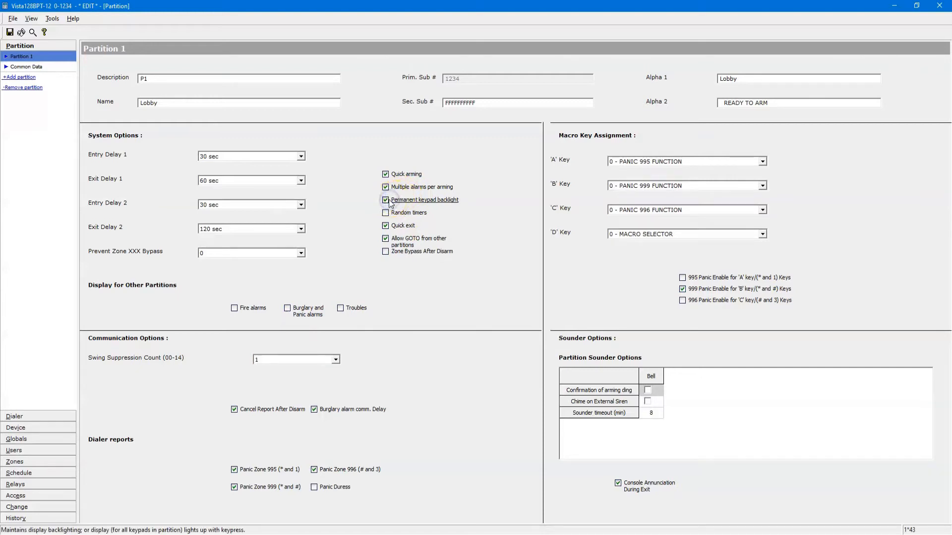
left_click(387, 201)
left_click(414, 201)
Step: Turn Random timers on and back off for Partition 1
left_click(386, 214)
left_click(387, 214)
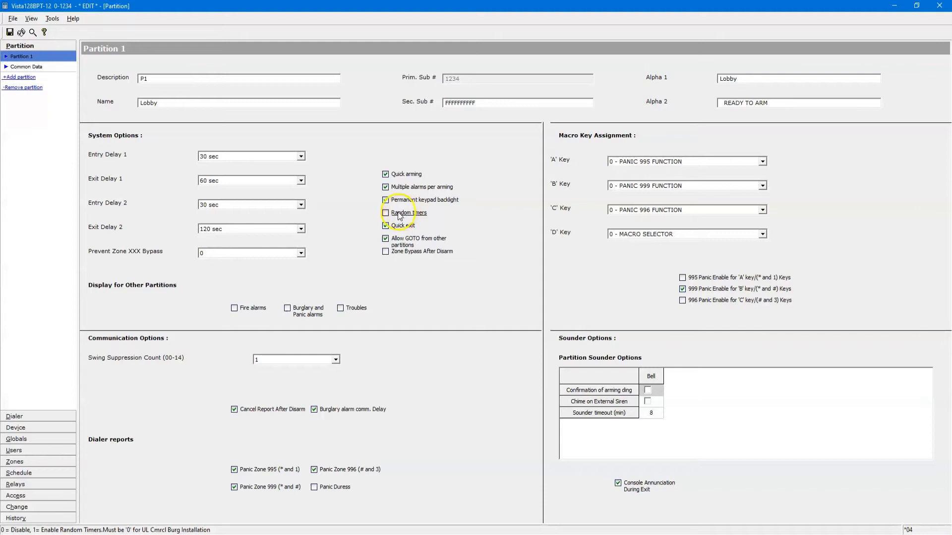
left_click(381, 216)
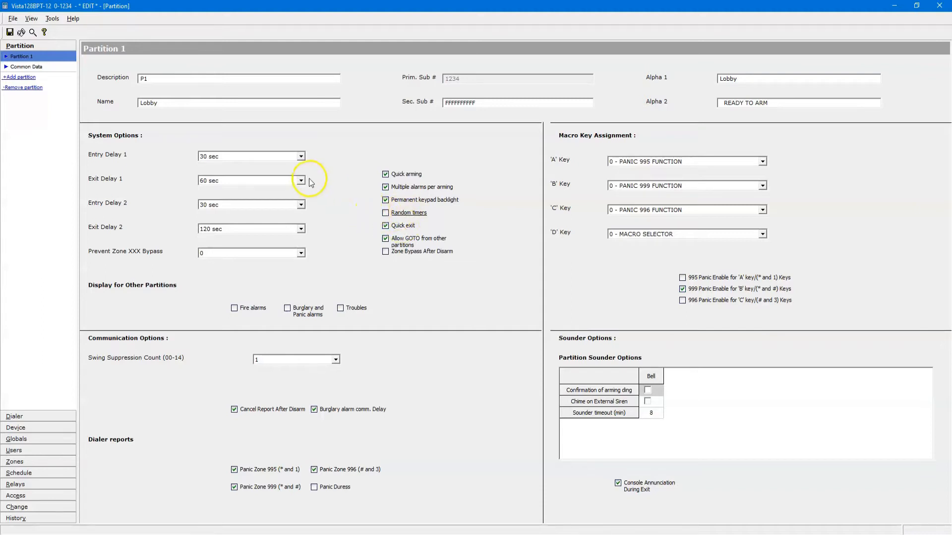
Step: View the Time Driven Events settings of the schedule
left_click(28, 475)
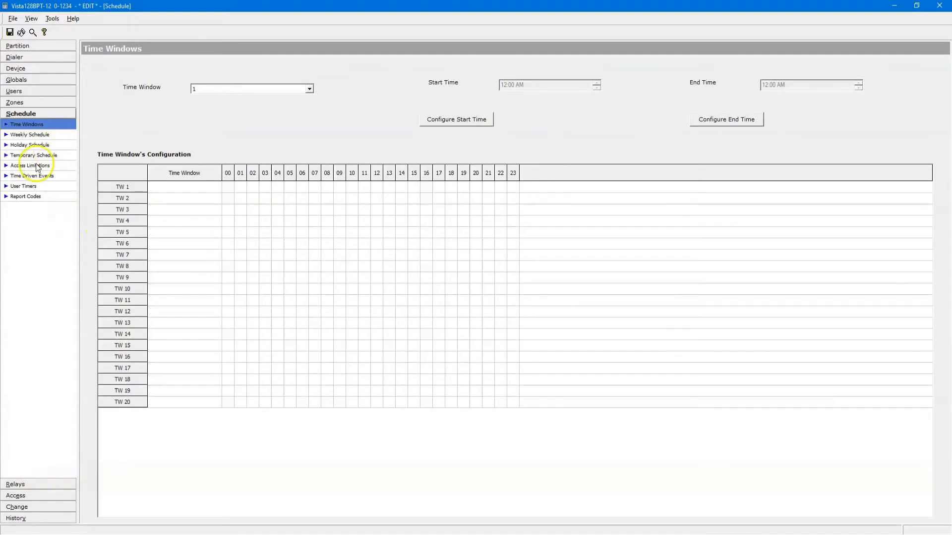
left_click(27, 175)
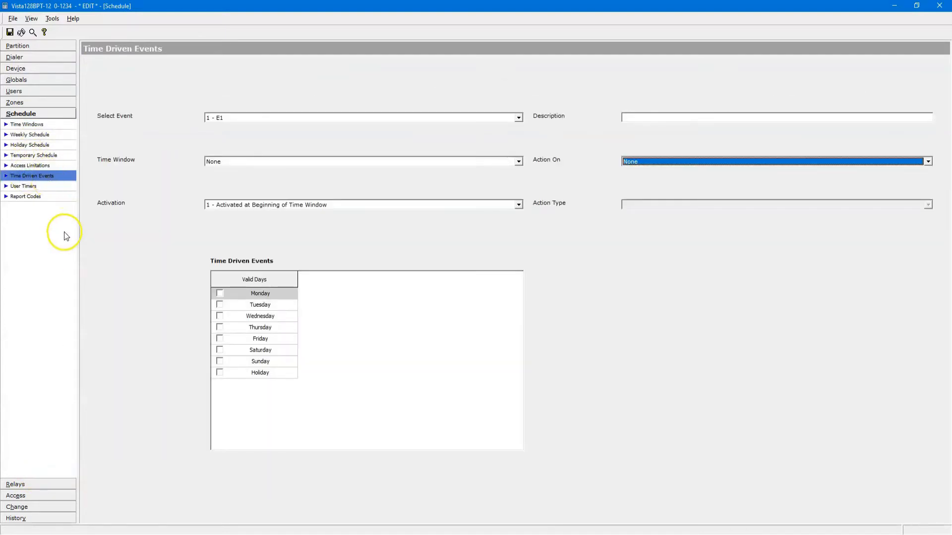
Step: Return to Partition 1's settings and enable Random timers
left_click(56, 49)
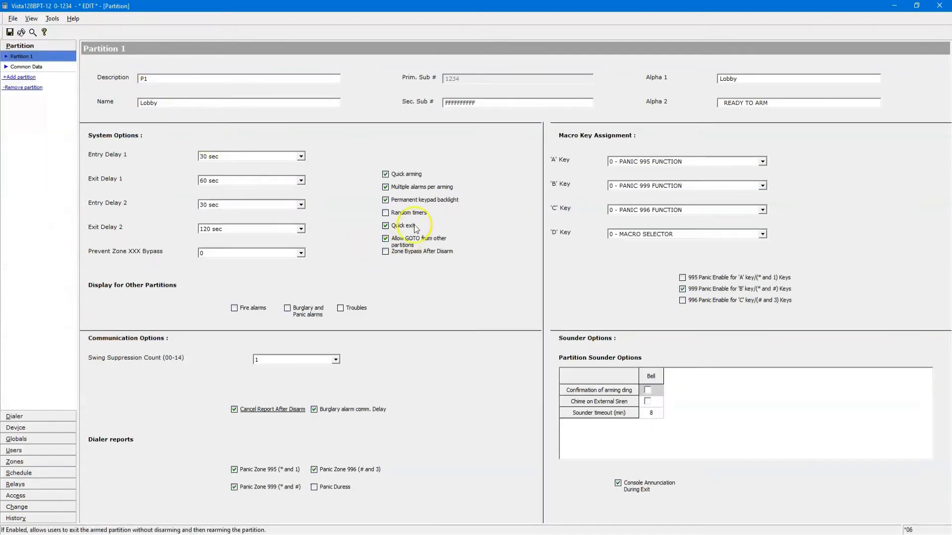
left_click(386, 214)
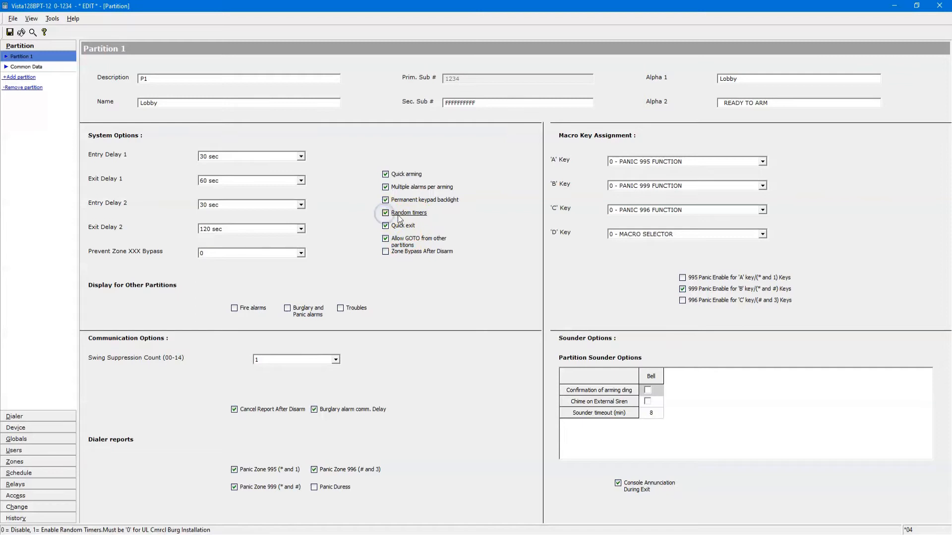
Step: Disable Random timers for Partition 1 and look over the partition's sub-items
left_click(386, 214)
left_click(6, 56)
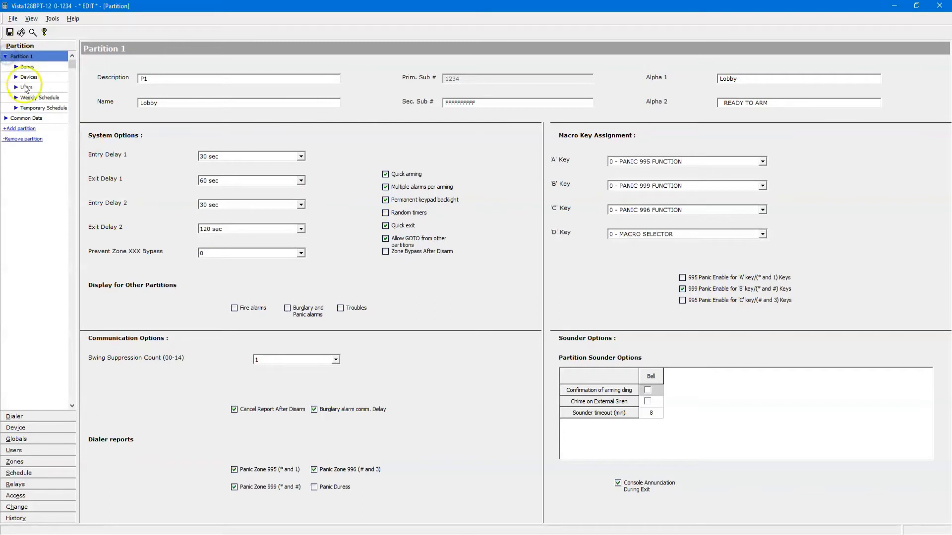
left_click(5, 57)
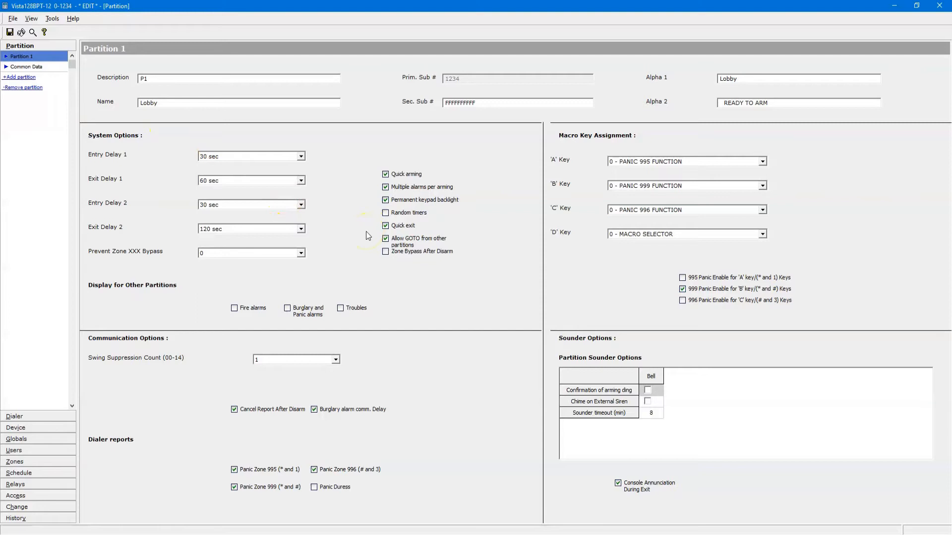
Step: Toggle Quick exit, Allow GOTO from other partitions and Zone Bypass After Disarm, restoring each option's original setting
left_click(385, 225)
left_click(386, 226)
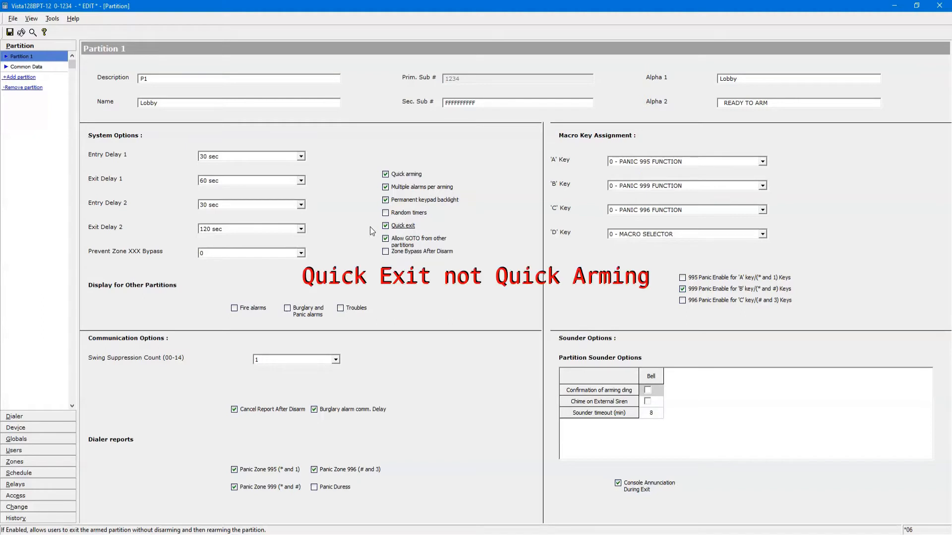
left_click(386, 226)
left_click(386, 226)
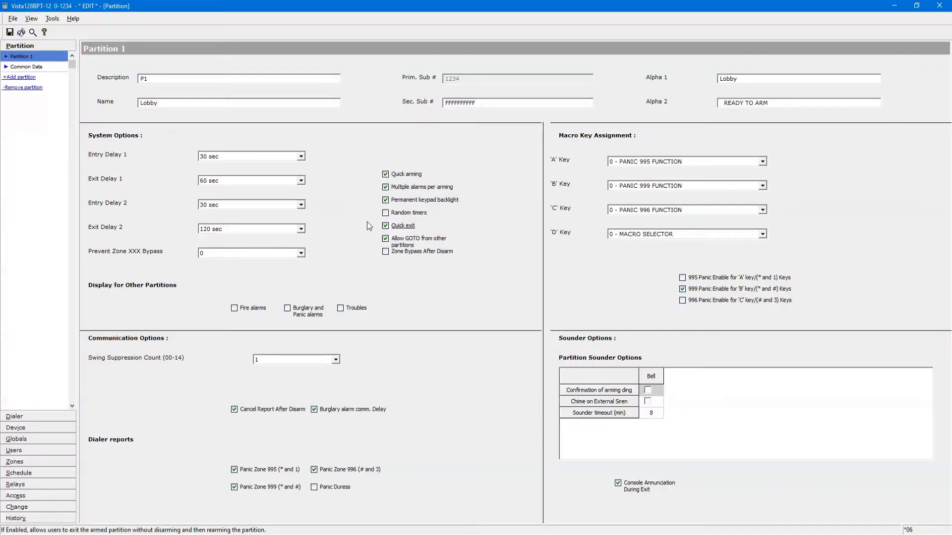
left_click(387, 240)
left_click(387, 238)
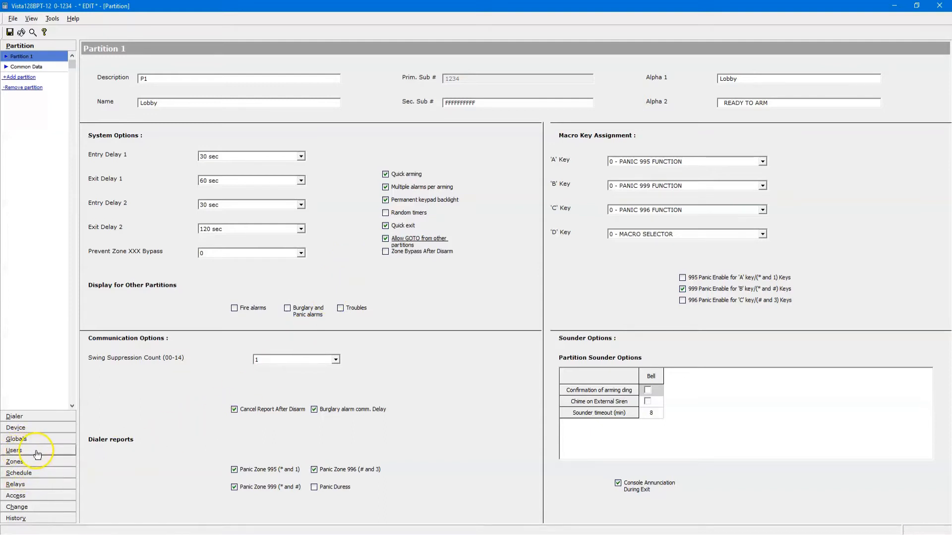
left_click(385, 254)
Step: Enable Burglary and Panic alarms and Troubles under Display for Other Partitions, leaving Fire alarms off
left_click_drag(96, 288, 170, 288)
left_click(234, 310)
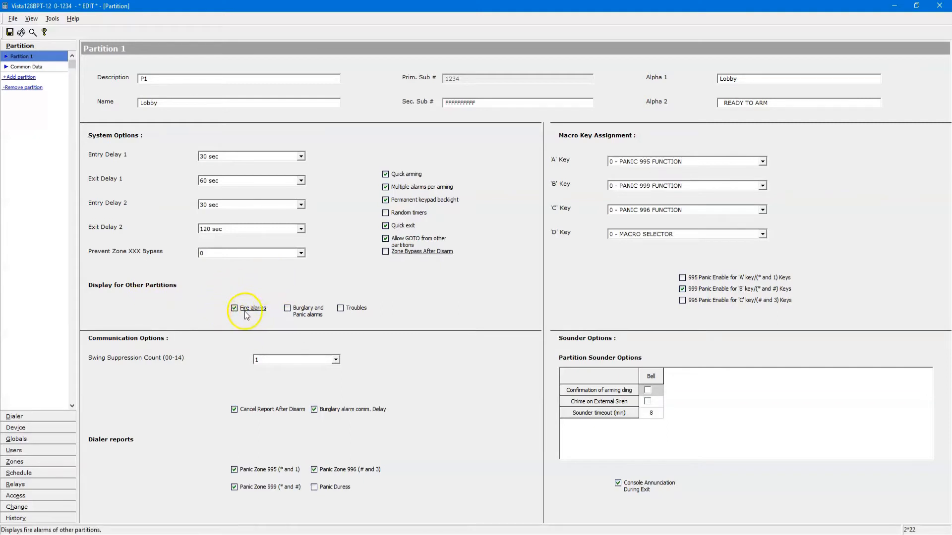
left_click(235, 311)
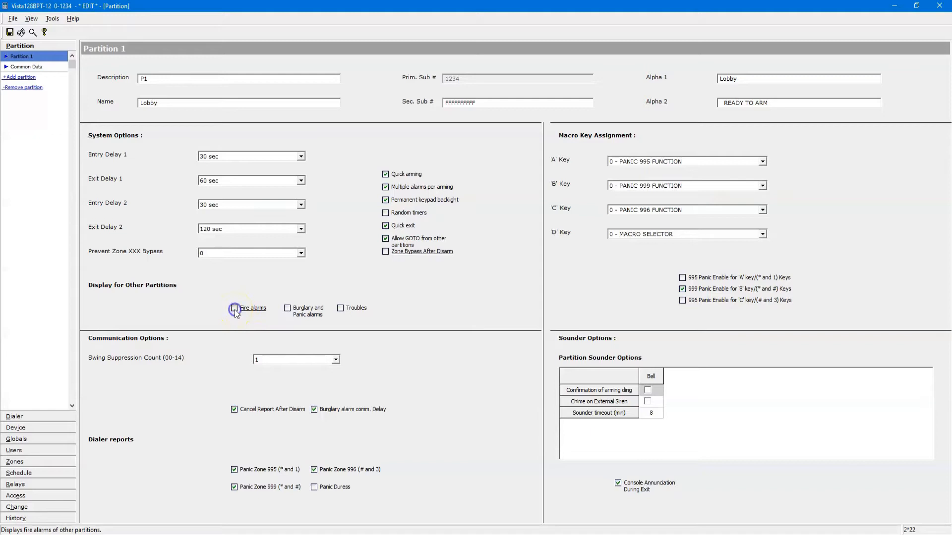
left_click(288, 310)
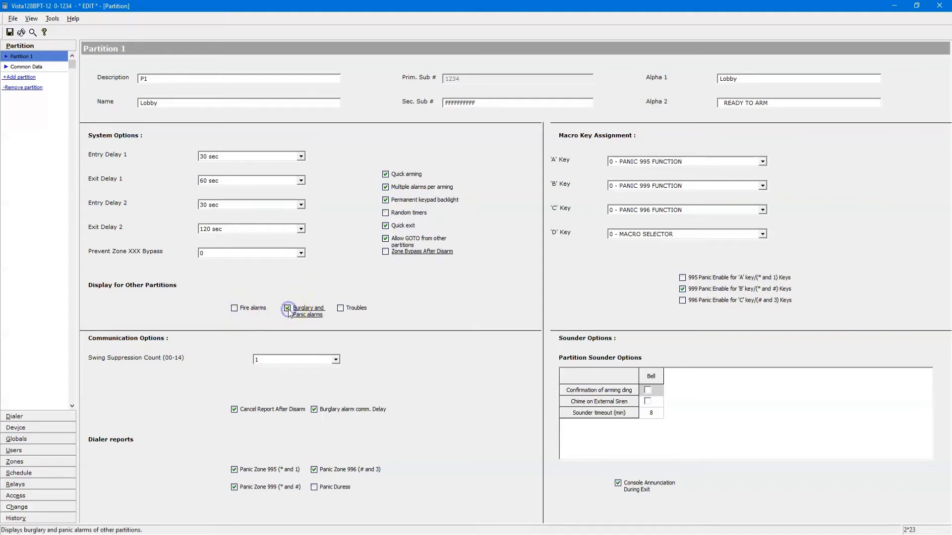
left_click(341, 311)
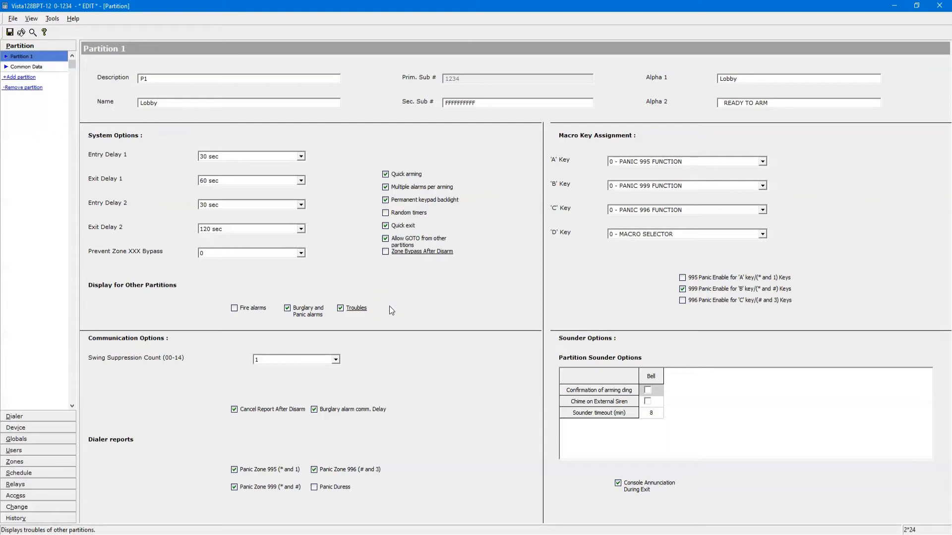
left_click(347, 311)
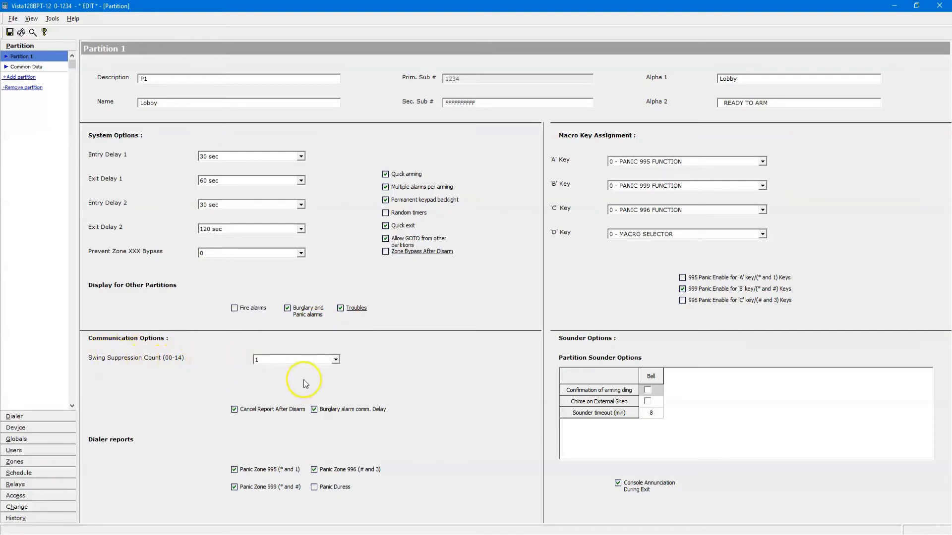
left_click(336, 359)
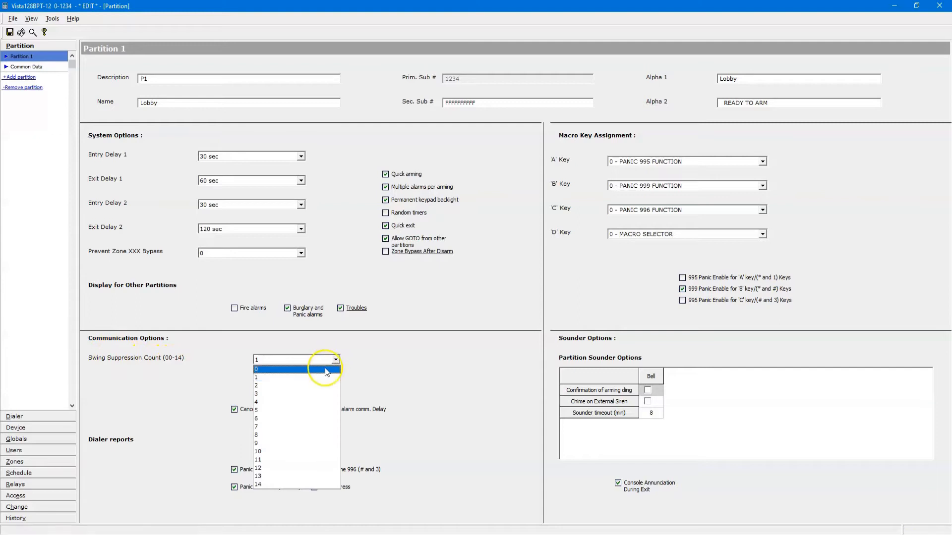
left_click(328, 370)
left_click(332, 361)
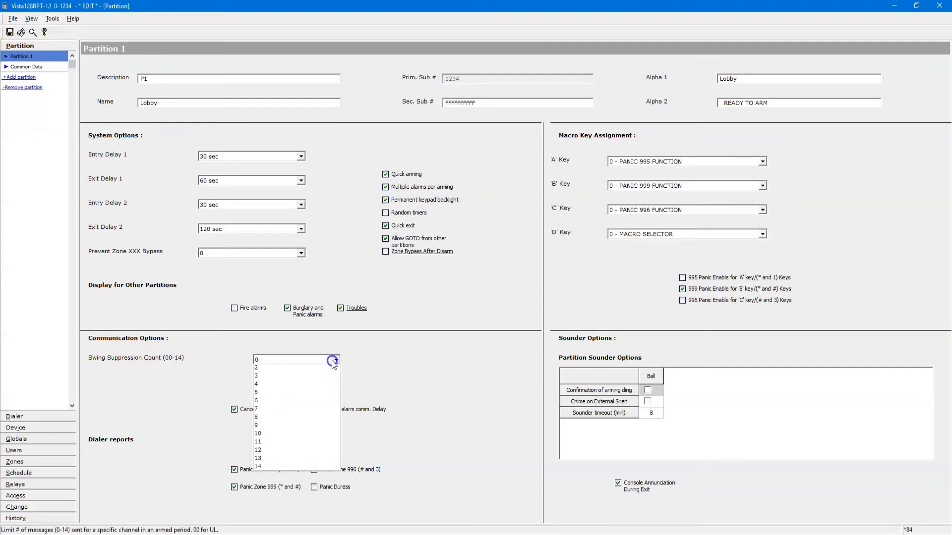
left_click(313, 418)
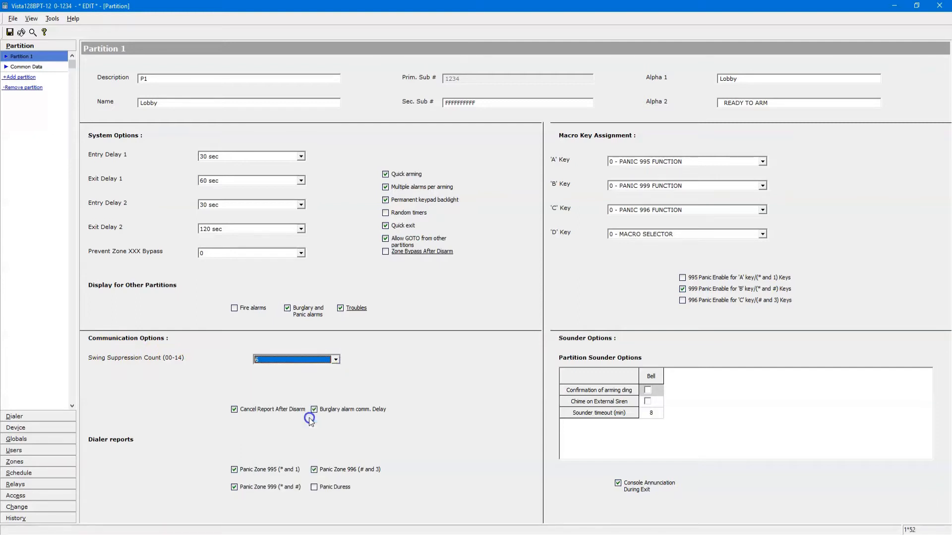
Step: Set the Swing Suppression Count in Partition 1's communication options to 2
left_click(335, 359)
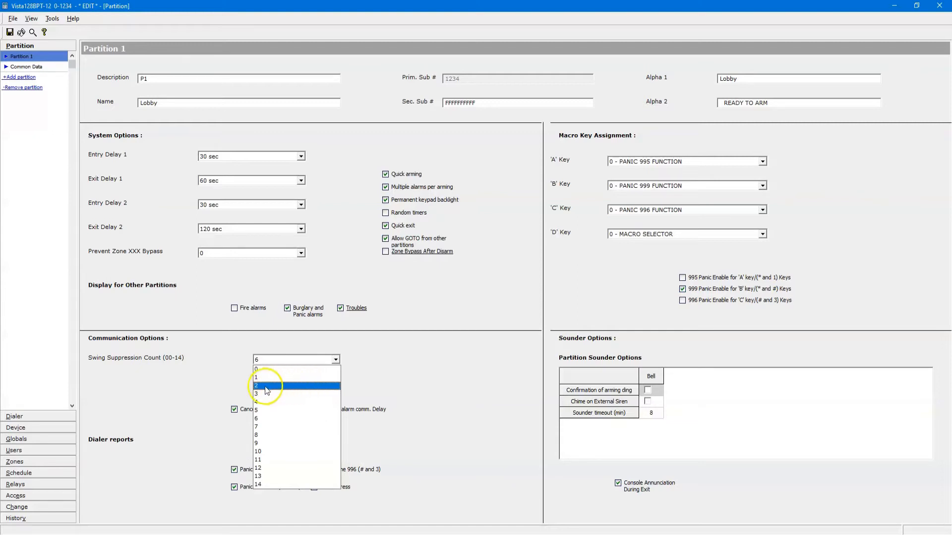
left_click(289, 386)
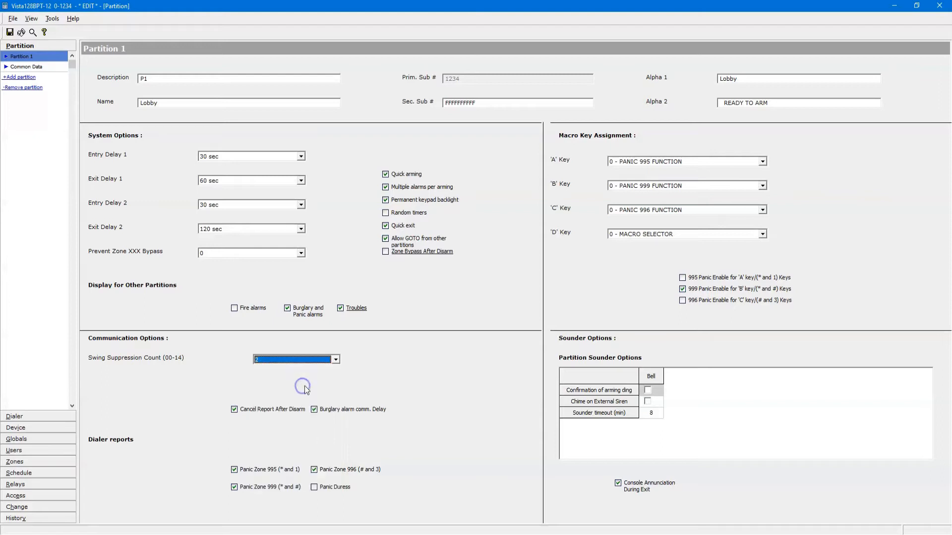
left_click(335, 360)
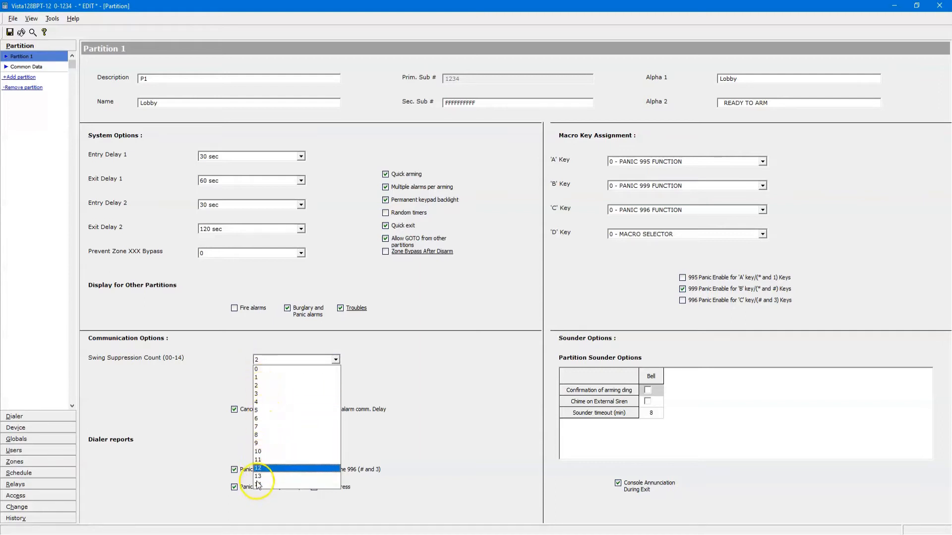
left_click(372, 360)
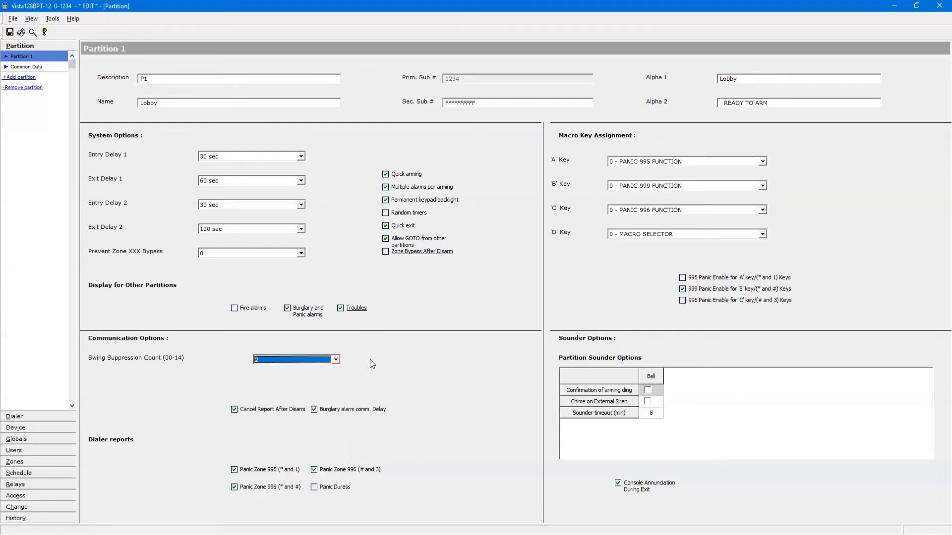
left_click(369, 363)
Step: Turn Cancel Report After Disarm off and back on, and check the Sounder timeout setting
left_click(244, 414)
left_click(234, 410)
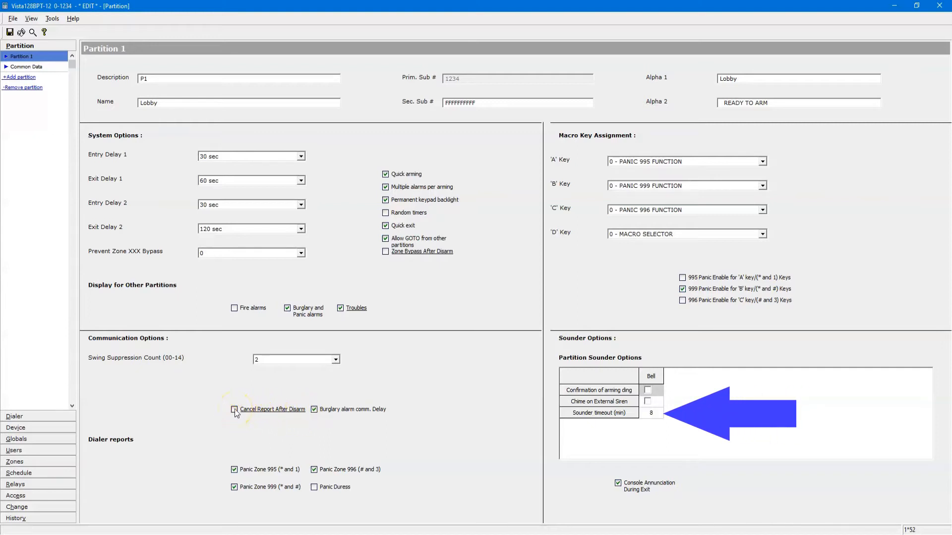
left_click(234, 410)
left_click(656, 417)
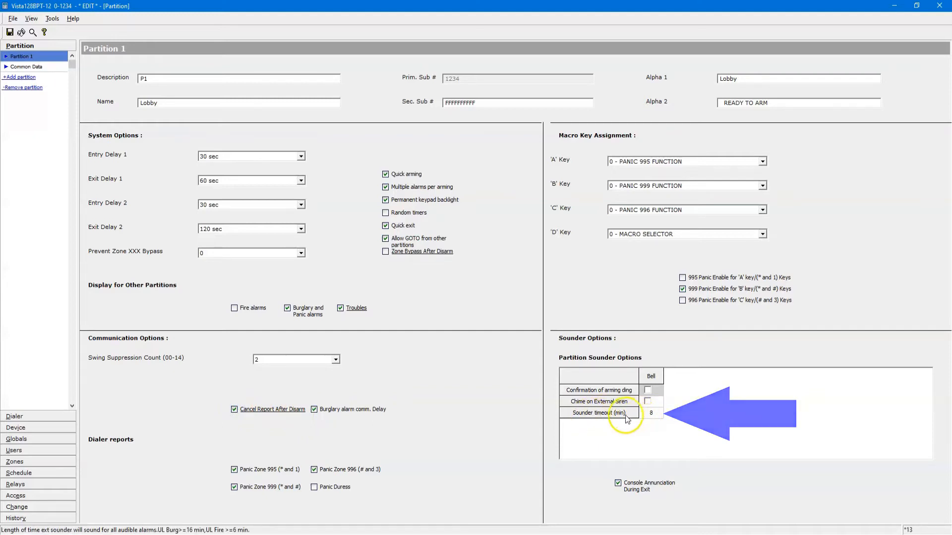
Step: Disable Burglary alarm comm. Delay in Partition 1's communication options
left_click(337, 392)
left_click(315, 410)
left_click(315, 411)
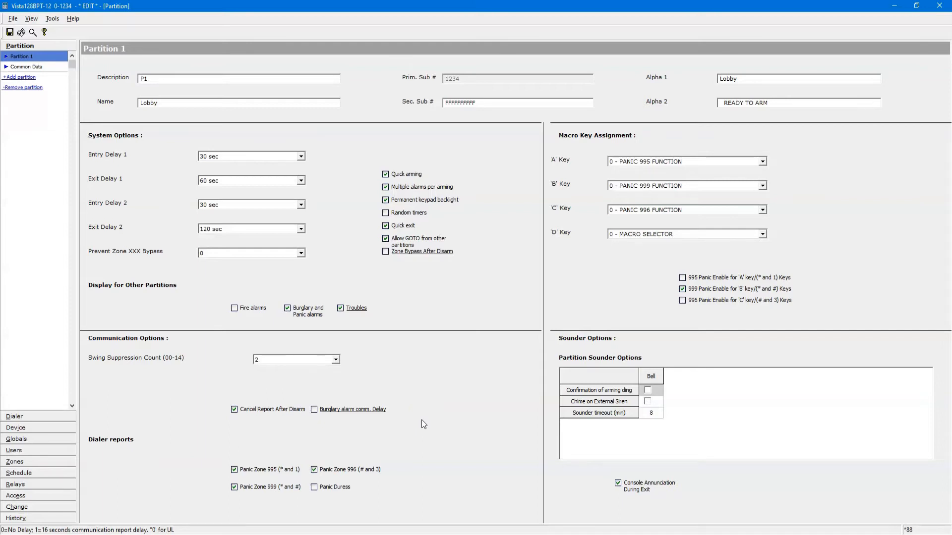
Step: Enable the Panic Duress dialer report for Partition 1, keeping the Panic Zone 995, 996 and 999 reports on
left_click(96, 439)
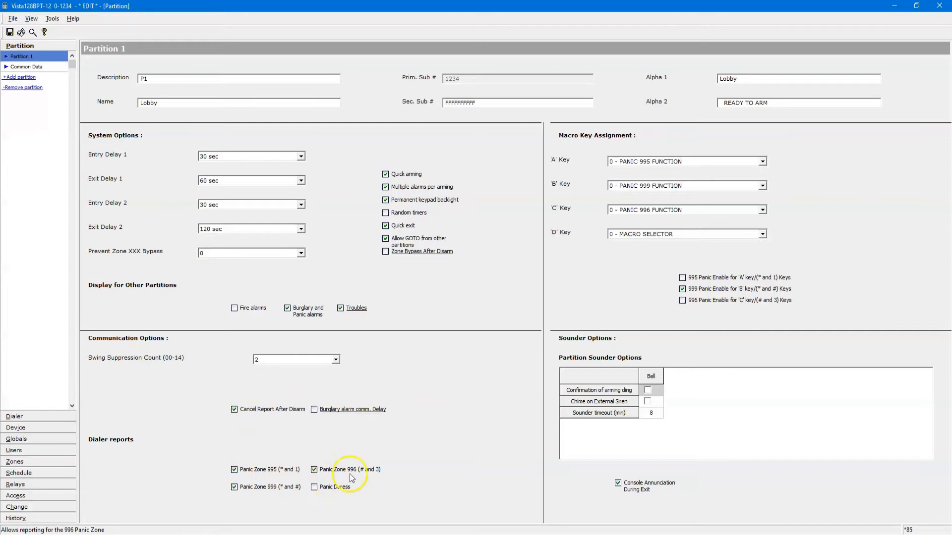
left_click(314, 470)
left_click(234, 470)
left_click(314, 470)
left_click(234, 487)
left_click(314, 488)
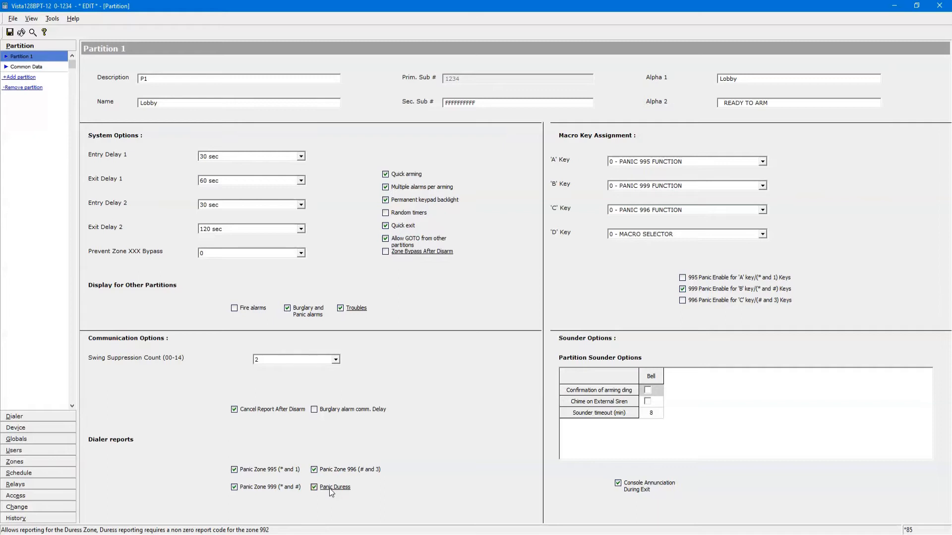
left_click_drag(319, 488, 334, 488)
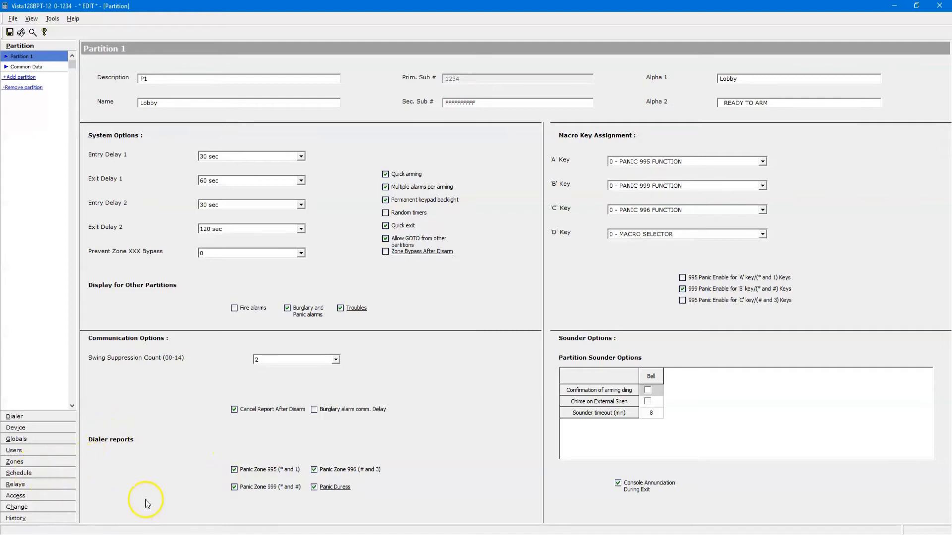
Step: Open the zone configuration and select zone 992, the duress report code entry
left_click(28, 465)
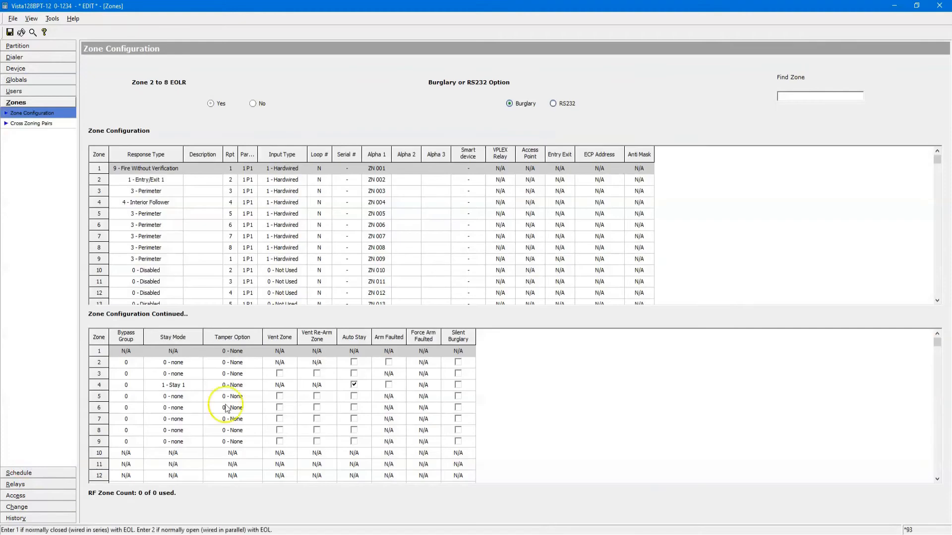
left_click(936, 162)
left_click_drag(937, 162, 940, 306)
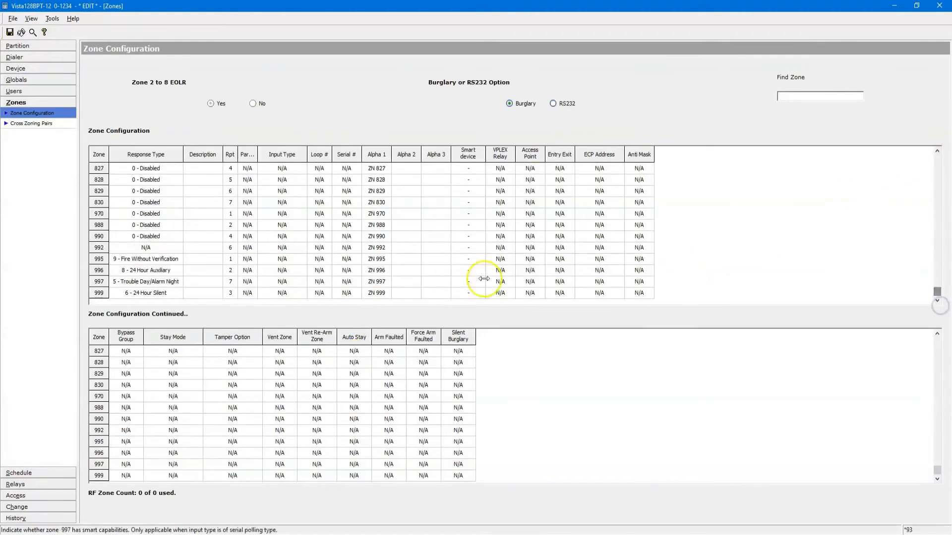
left_click(159, 248)
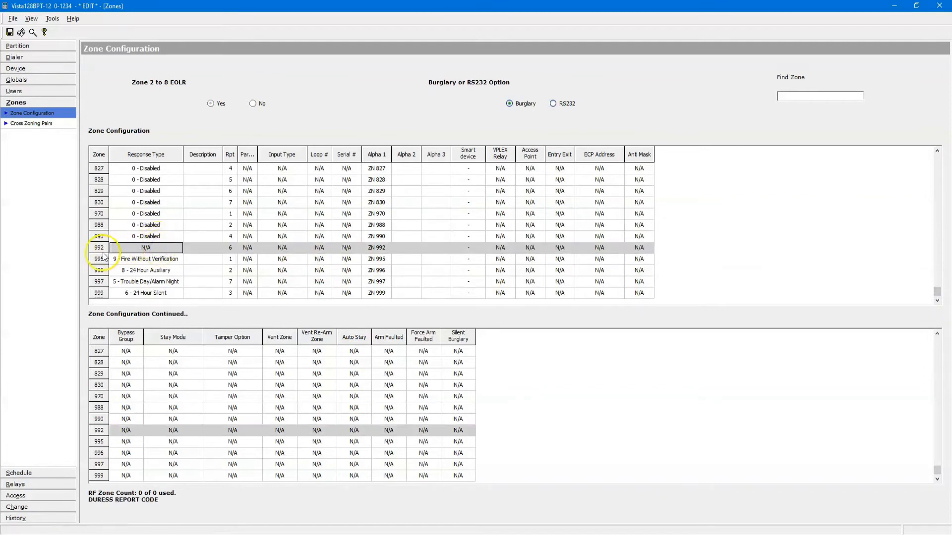
Step: Widen the Rpt column and set zone 992's report code to 1
left_click(232, 250)
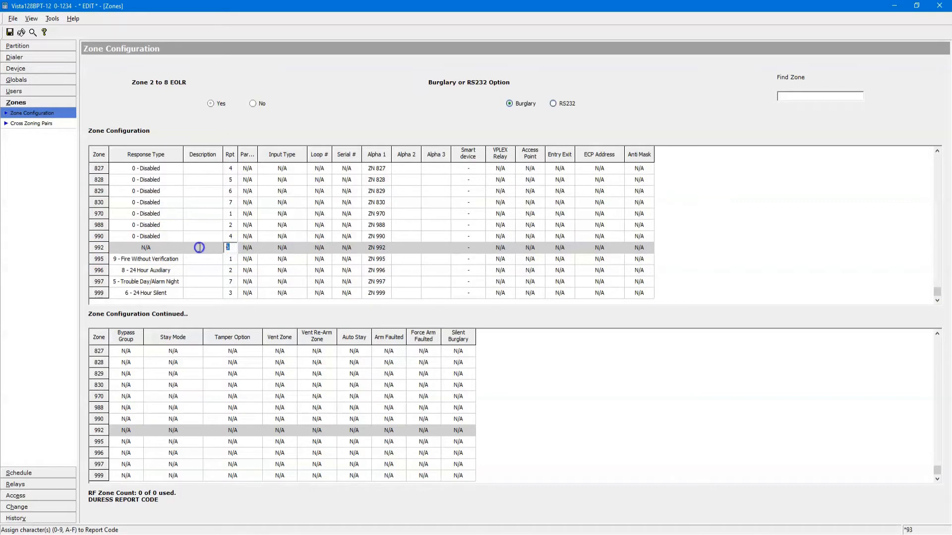
left_click(237, 249)
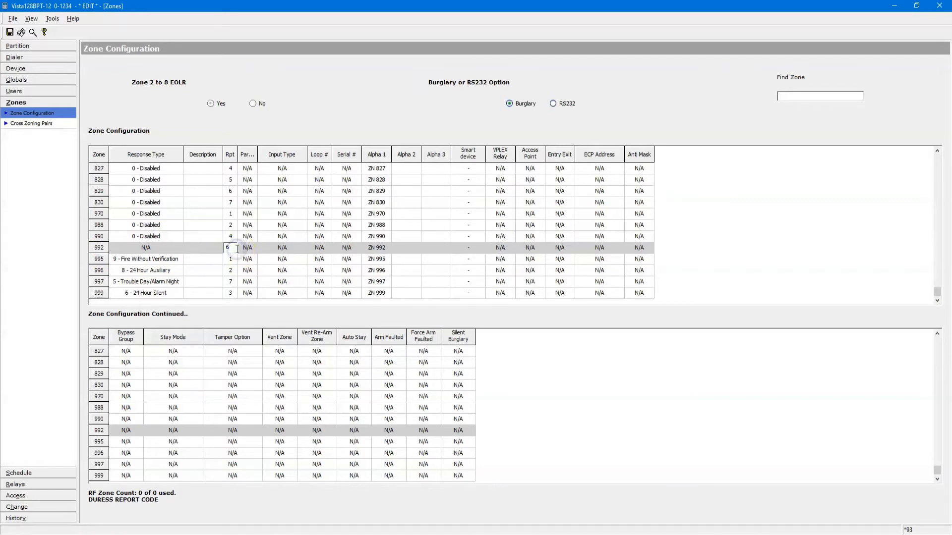
left_click_drag(238, 154, 247, 154)
left_click(238, 248)
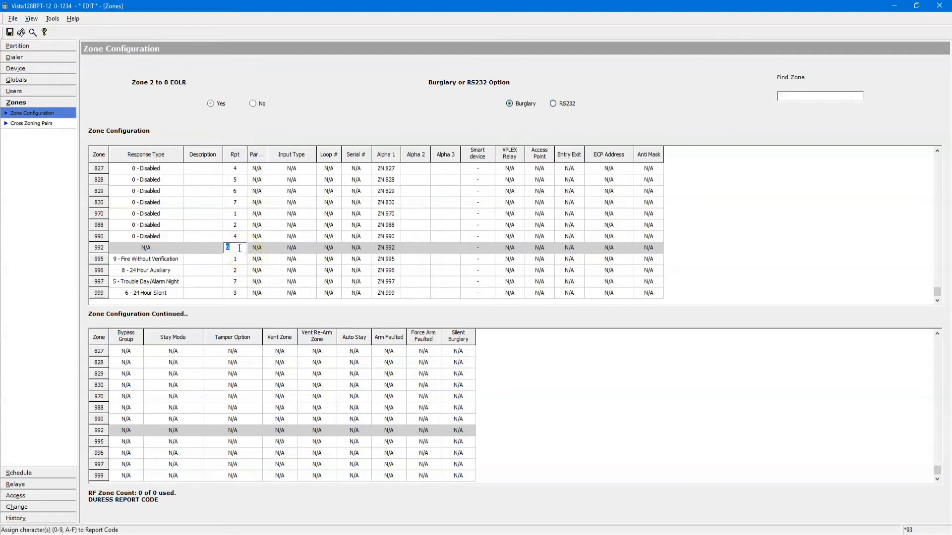
type("1")
left_click(215, 245)
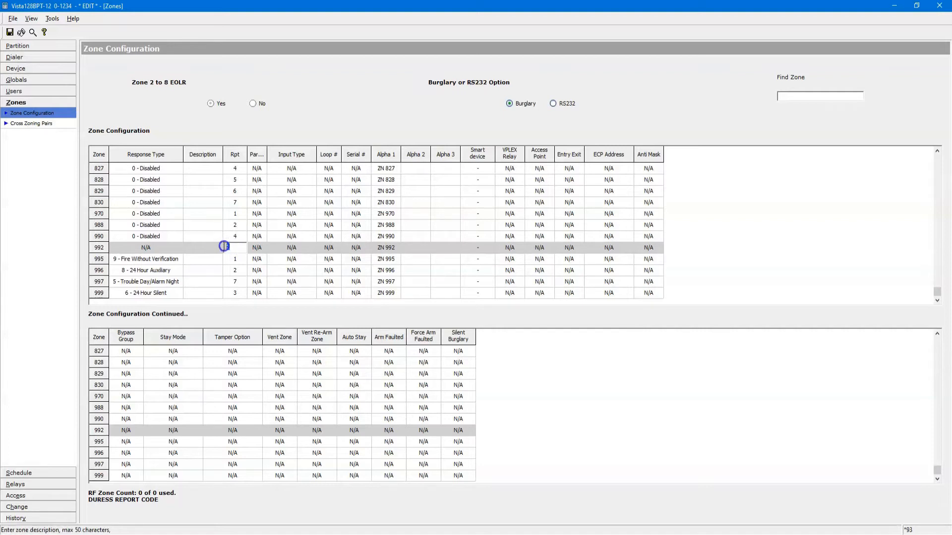
Step: Try 3, 4, 0 and 1 in turn as zone 992's report code
type("3")
left_click_drag(242, 251, 223, 252)
type("4")
double_click(241, 248)
type("0")
left_click(206, 248)
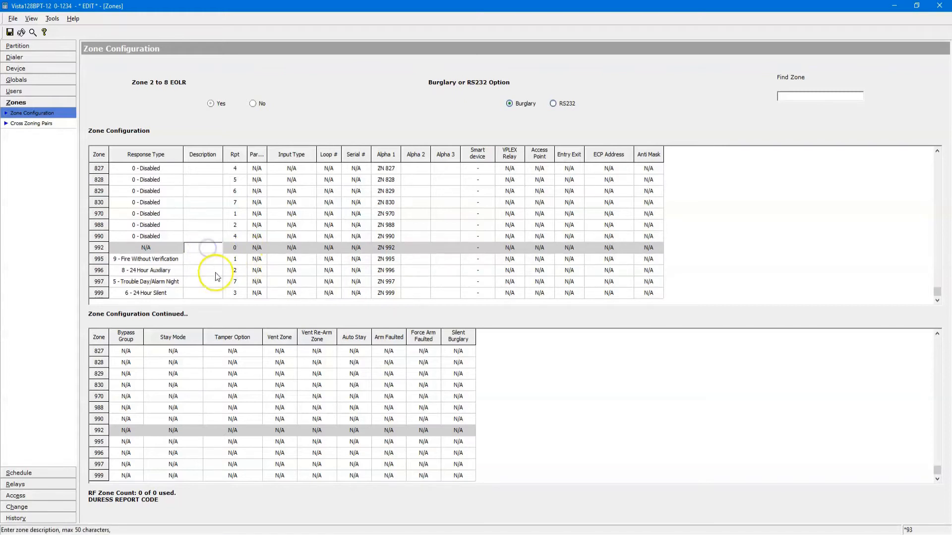
left_click(241, 250)
double_click(242, 249)
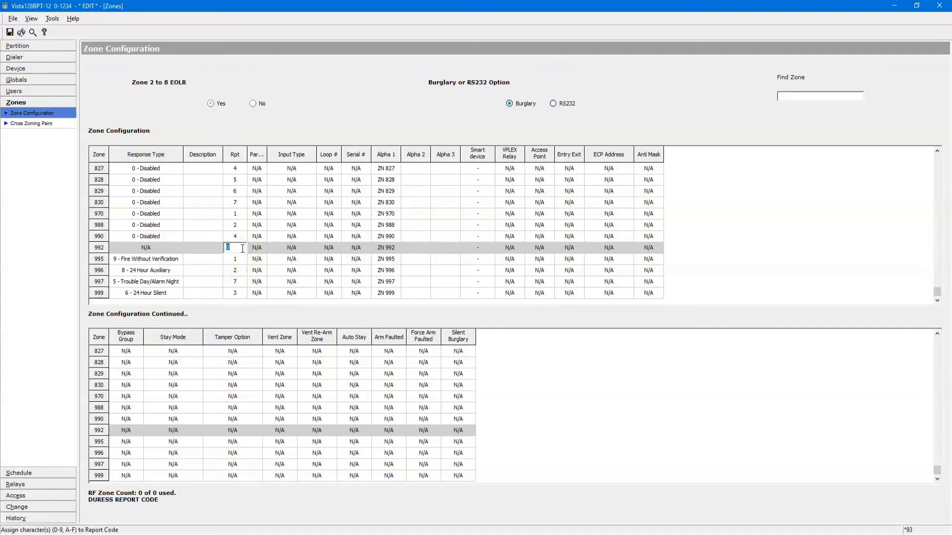
type("1")
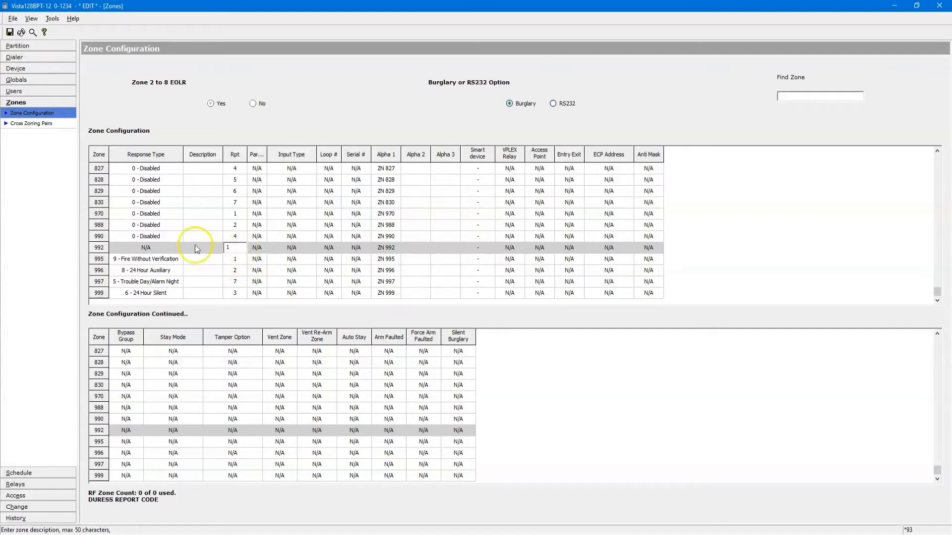
left_click(194, 249)
Step: Try the digits 2 through 9 as zone 992's report code
left_click(242, 249)
double_click(242, 250)
type("2")
left_click_drag(241, 249, 199, 250)
type("3456789")
Step: Set the duress report code of zone 992 to 1
left_click(240, 249)
type("6")
type("1")
left_click(207, 249)
left_click(169, 249)
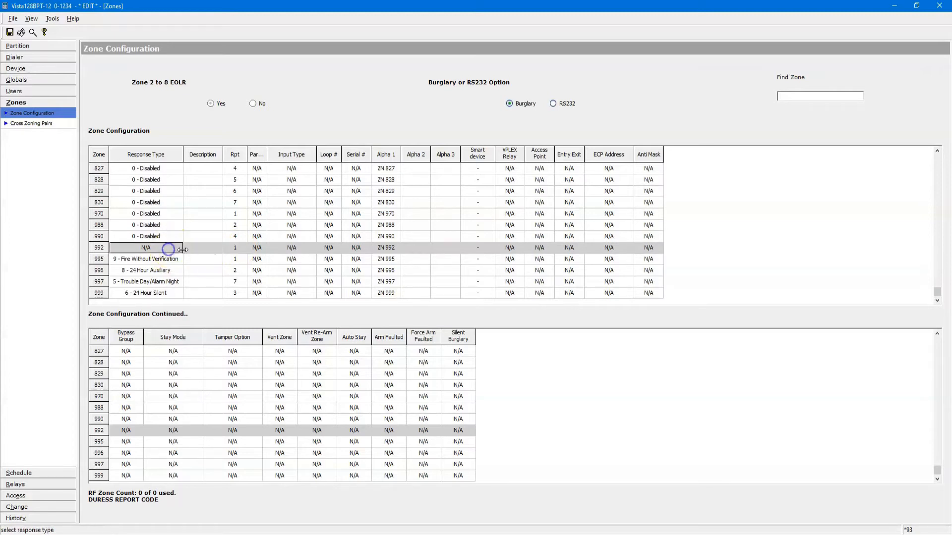
Step: Examine the report codes of zones 829, 830 and 988, then return to the first zones of the list
left_click(231, 191)
left_click(236, 202)
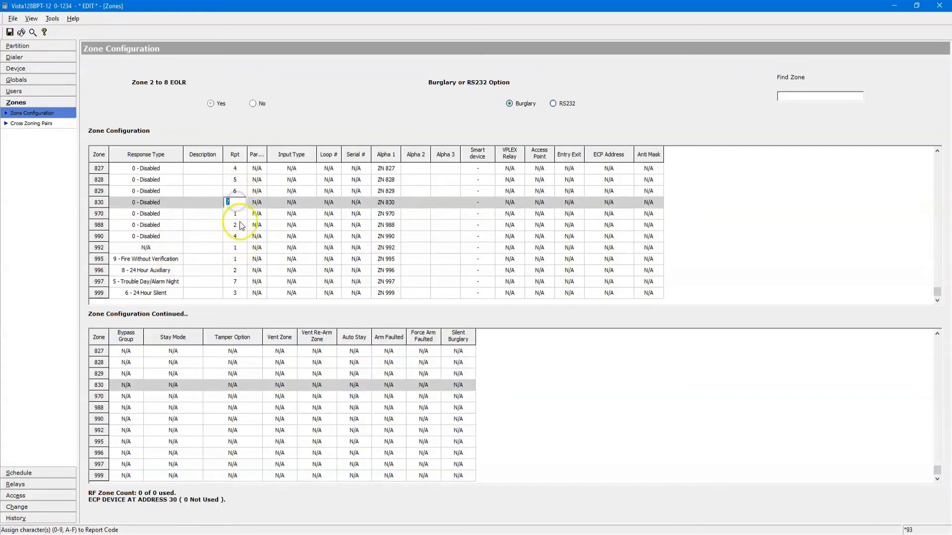
left_click(242, 226)
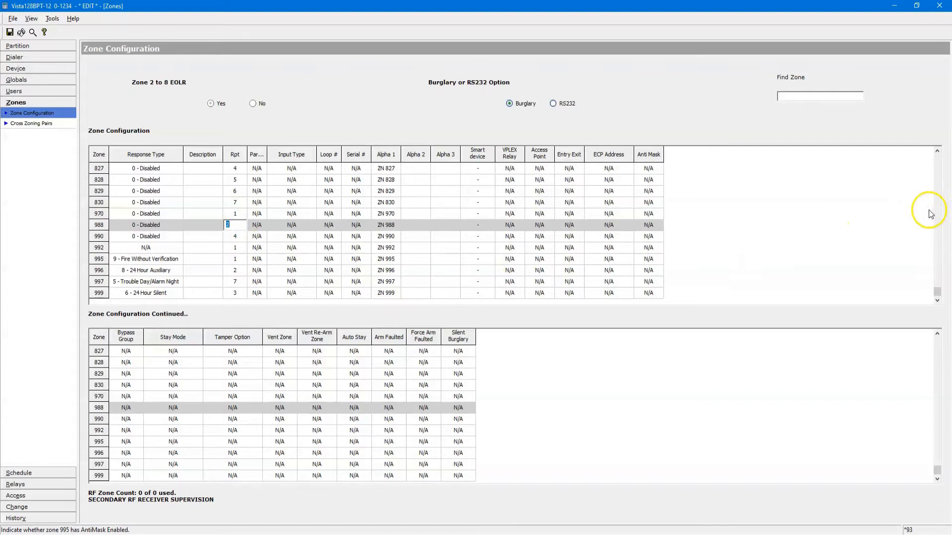
scroll(930, 214, "up", 12)
left_click_drag(941, 265, 938, 149)
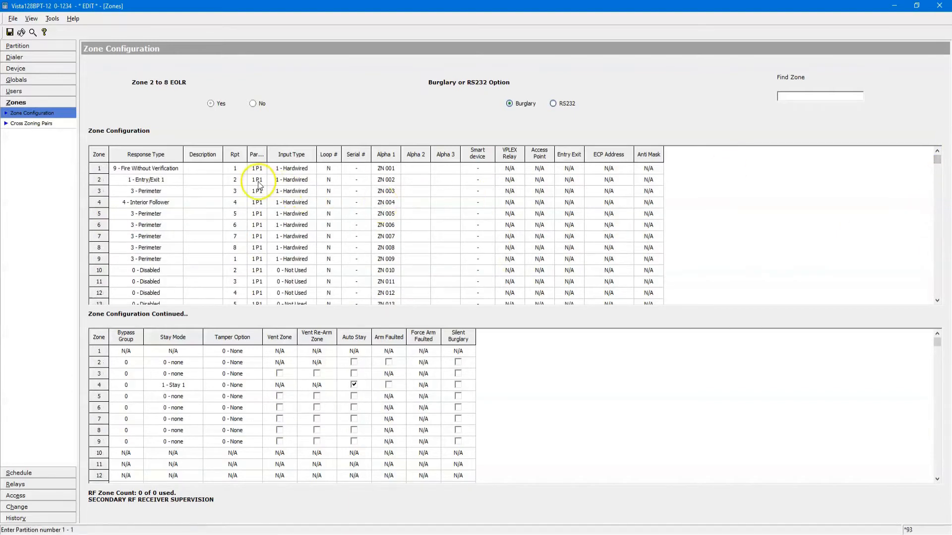
Step: Examine the report codes of zones 1 through 12 one after another
left_click(238, 168)
left_click(238, 178)
left_click(240, 189)
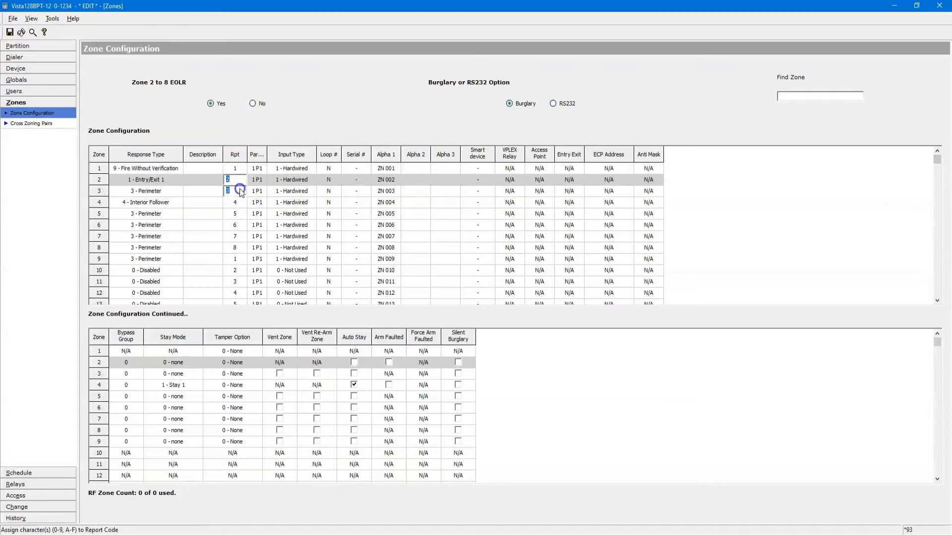
left_click(239, 202)
left_click(238, 213)
left_click(237, 225)
left_click(239, 236)
left_click(239, 248)
left_click(239, 259)
left_click(240, 270)
left_click(240, 281)
left_click(241, 293)
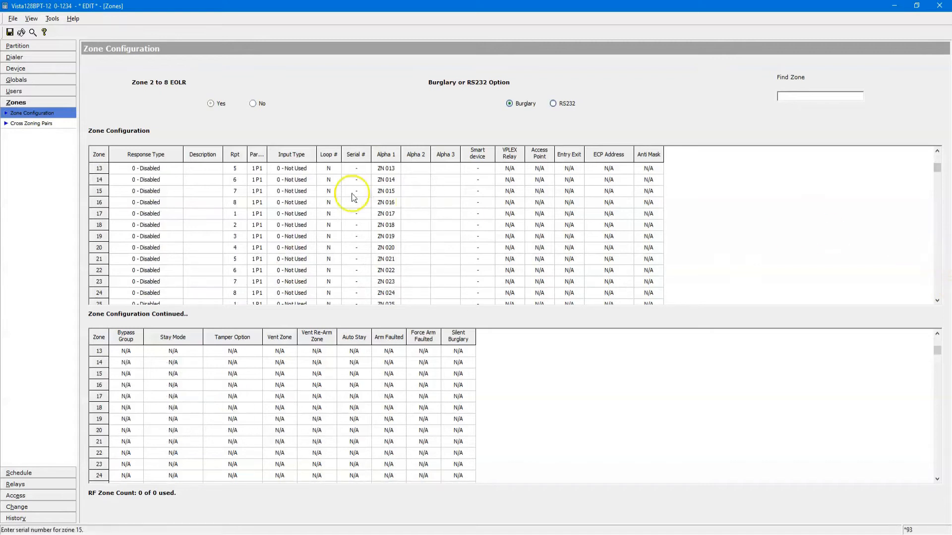
Step: Return to the Partition 1 settings and view the available macro assignments for the 'A' key
left_click(18, 45)
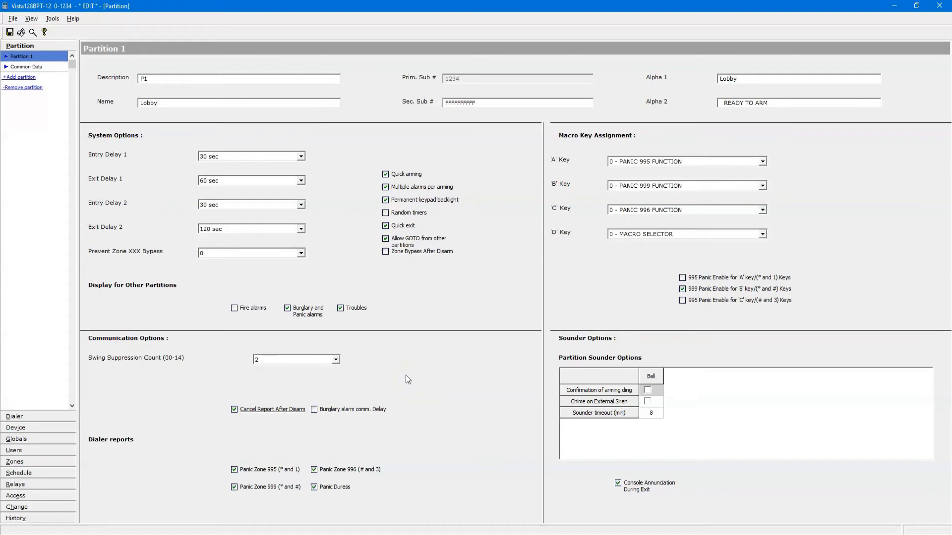
left_click(567, 133)
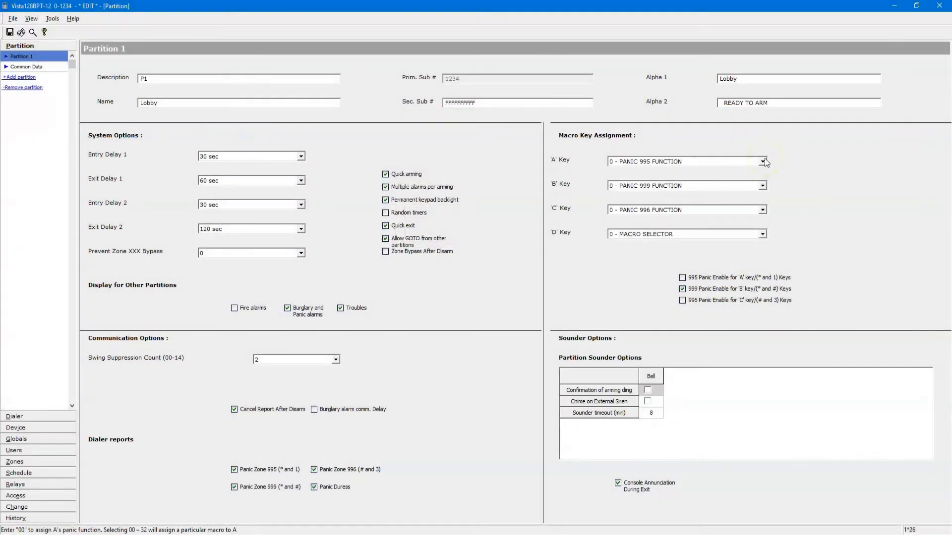
left_click(764, 161)
left_click(764, 159)
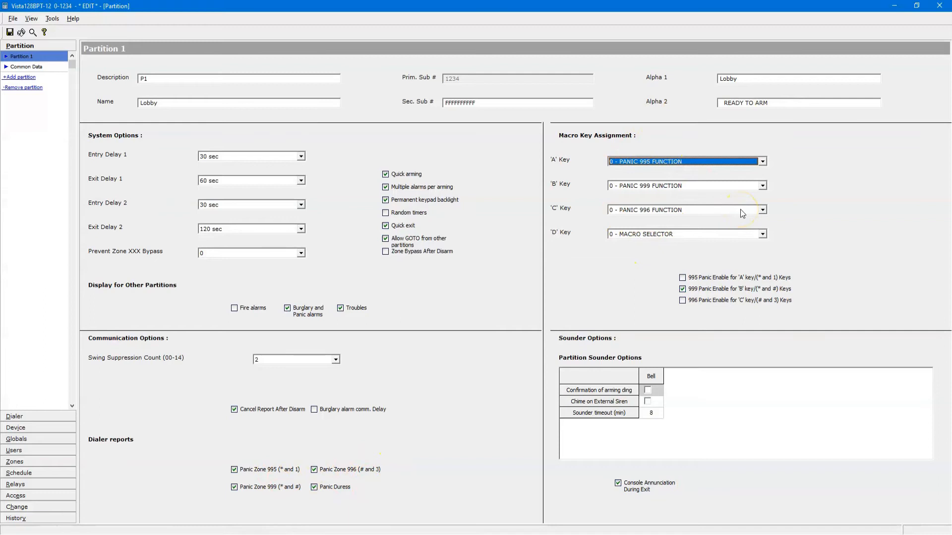
Step: Open the partition Common Data and access macro 1's description and definition cells
left_click(25, 67)
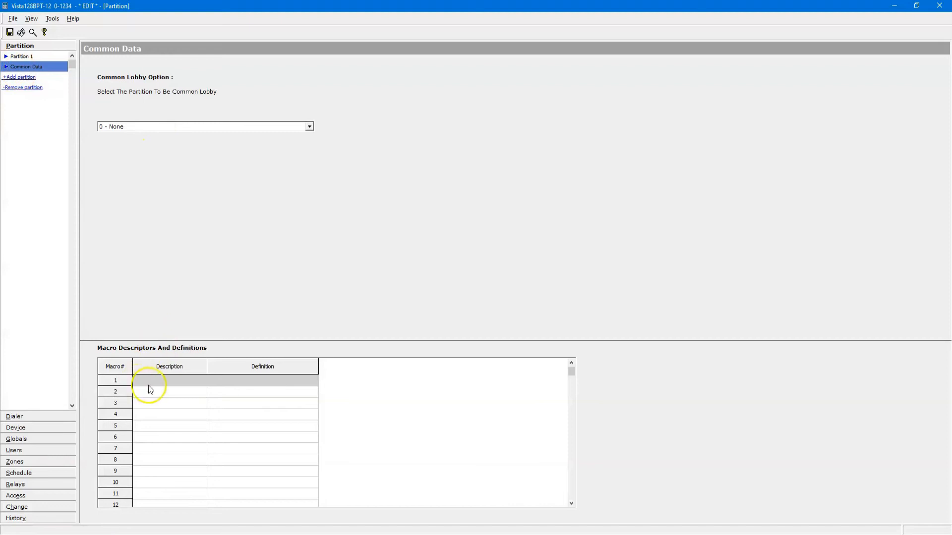
left_click(182, 382)
left_click(248, 382)
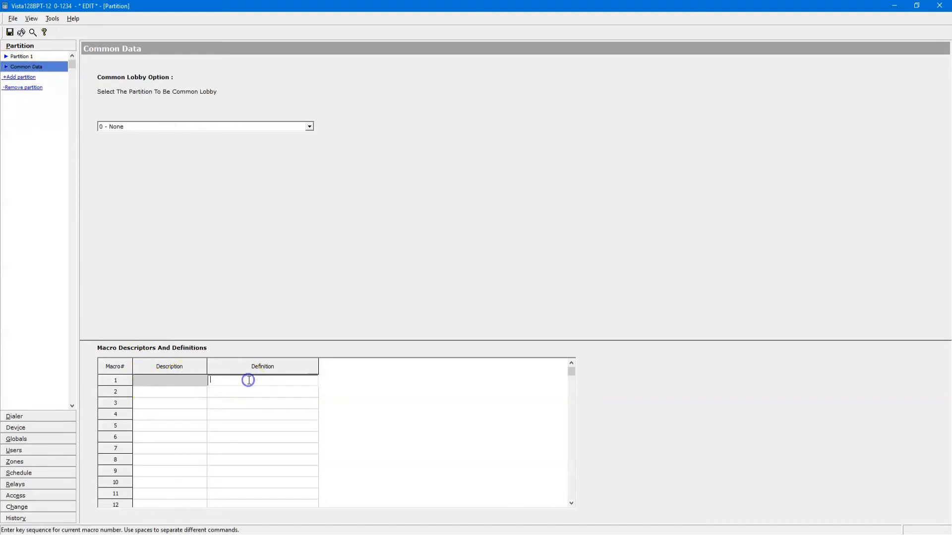
left_click(190, 381)
type("1234567890")
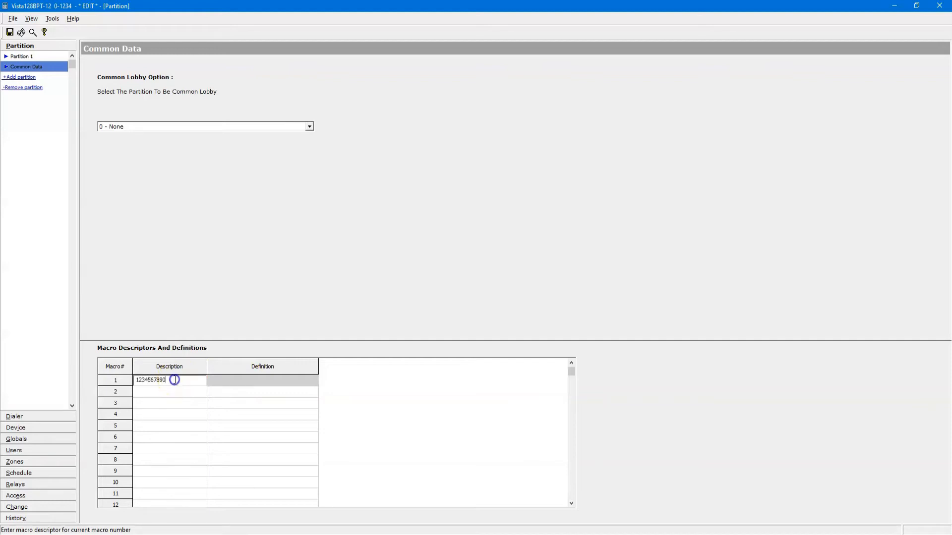
left_click_drag(178, 380, 70, 379)
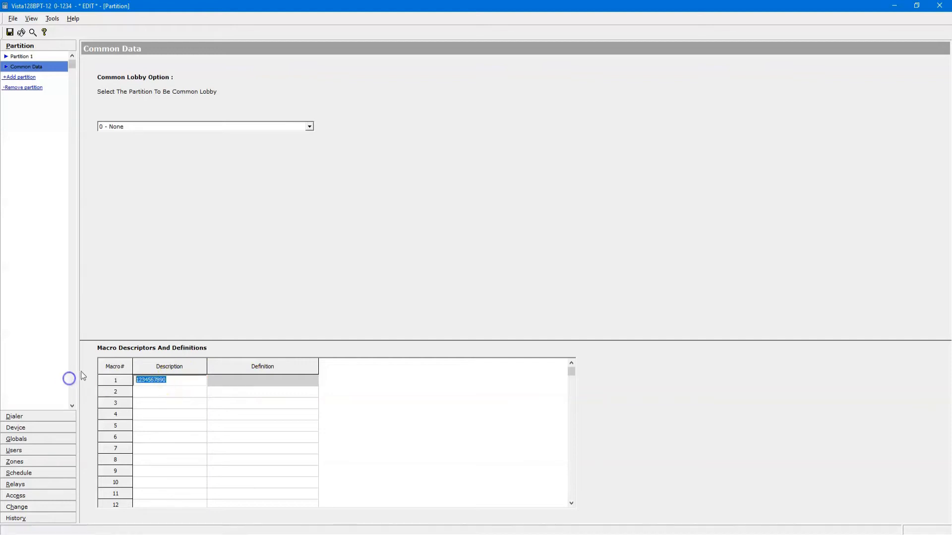
key("BackSpace")
Step: Give macro 1 the description BYP 4 and the definition 6004
type("BYP 4")
left_click(283, 383)
left_click(259, 380)
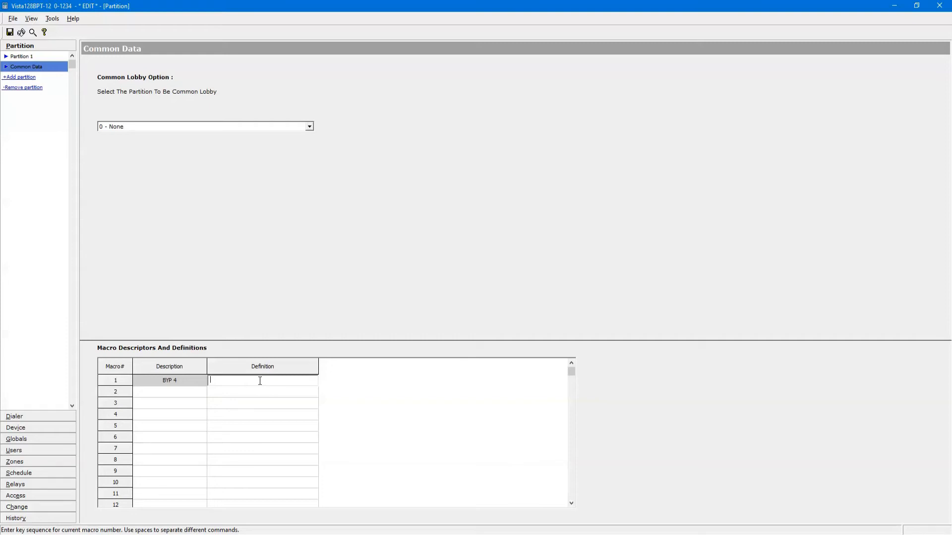
left_click(276, 380)
type("6")
key("BackSpace")
type("6004")
left_click(234, 394)
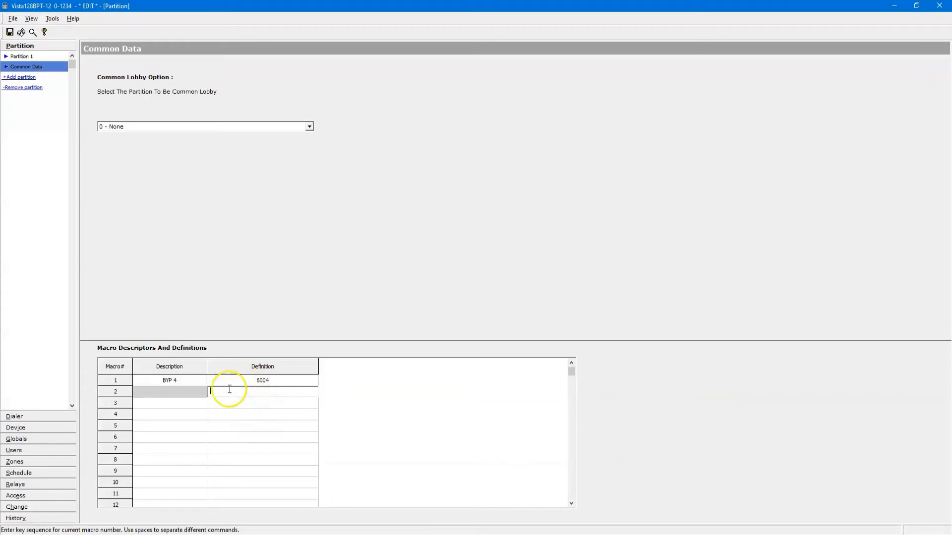
Step: Give macro 2 the description GOTO 5 and the definition *5
left_click(178, 394)
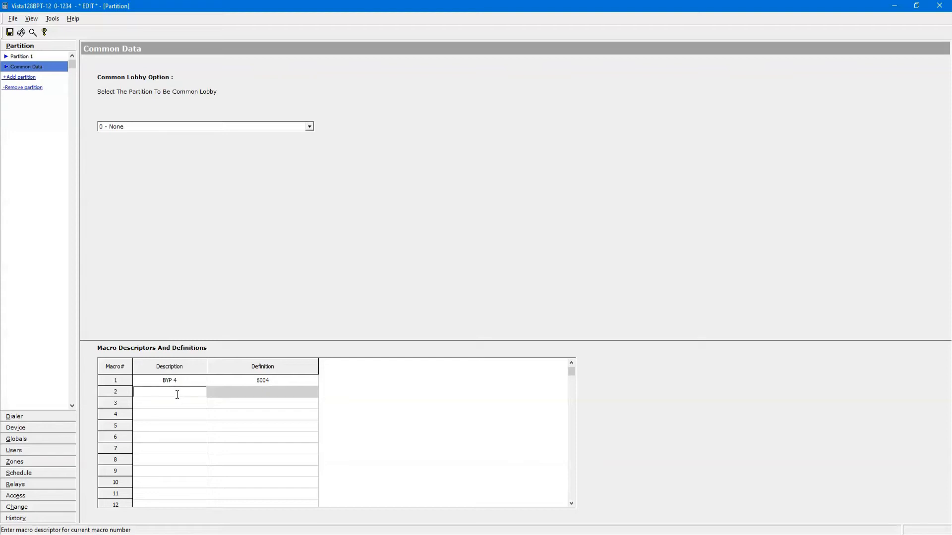
type("GOTO 5")
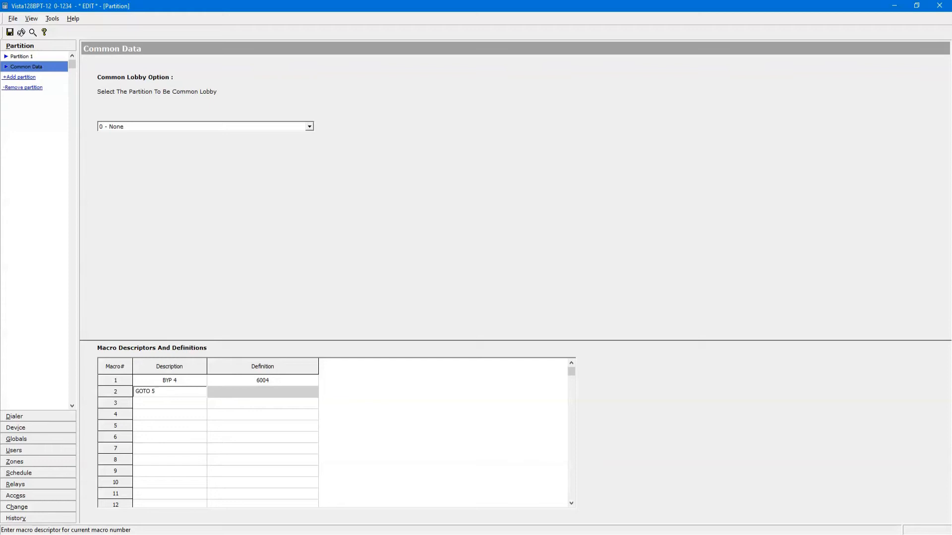
left_click(235, 393)
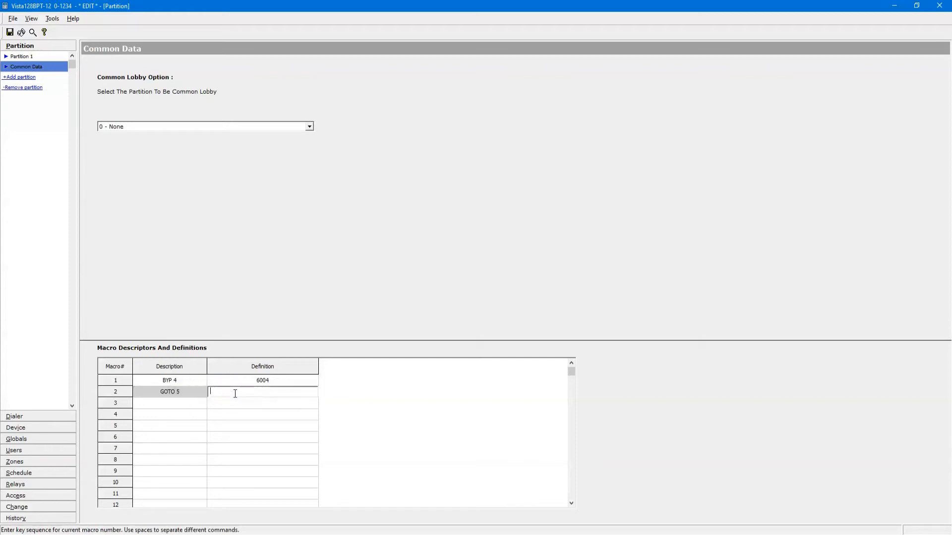
type("*5")
key("Return")
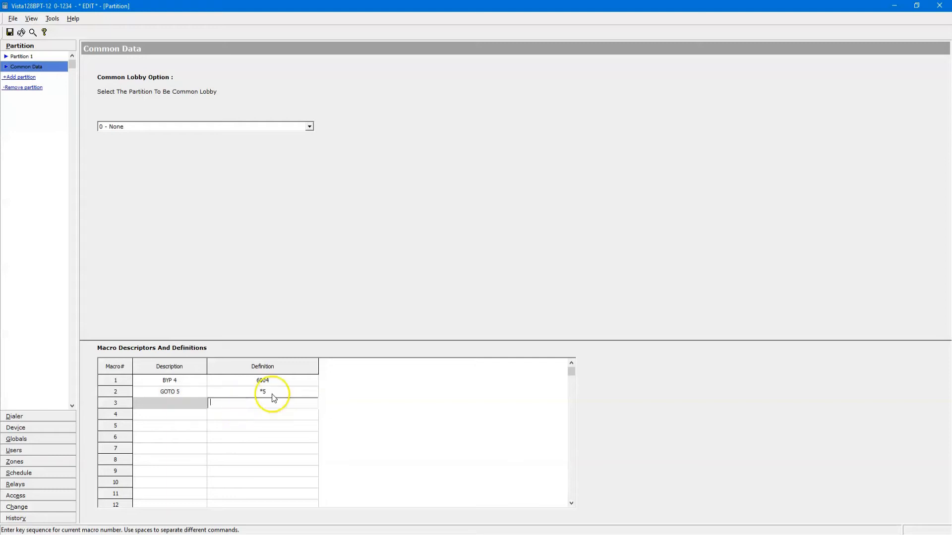
left_click(393, 397)
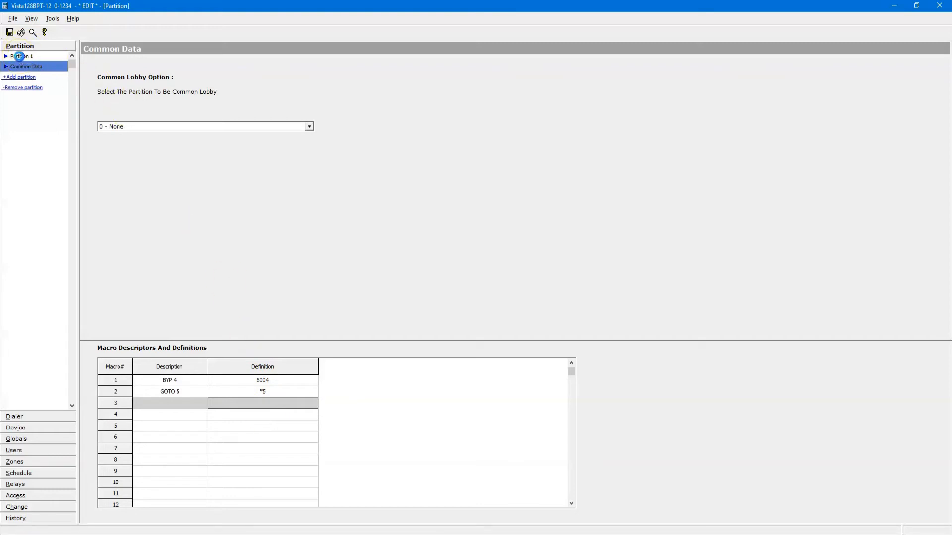
Step: In Partition 1, assign macro 1 - BYP 4 to the 'A' key and macro 2 - GOTO 5 to the 'B' key
left_click(19, 56)
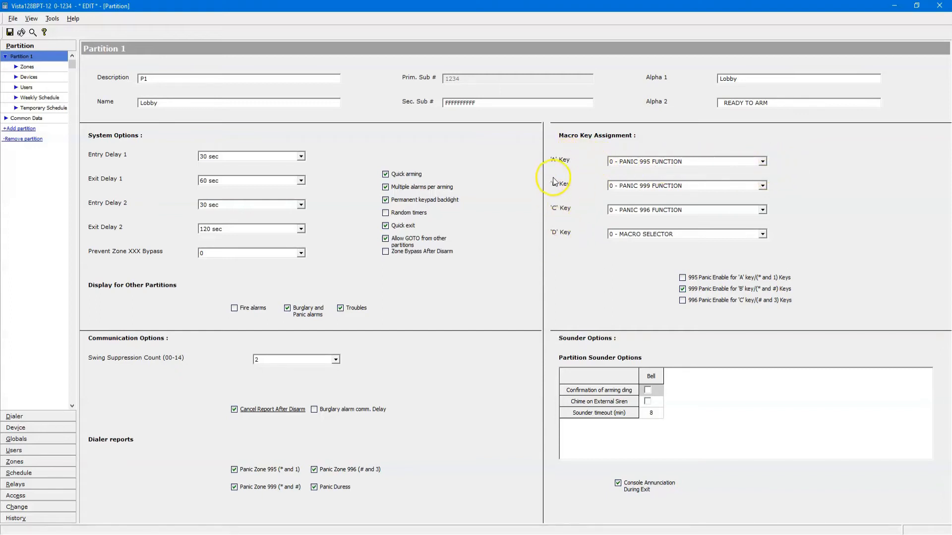
left_click(762, 162)
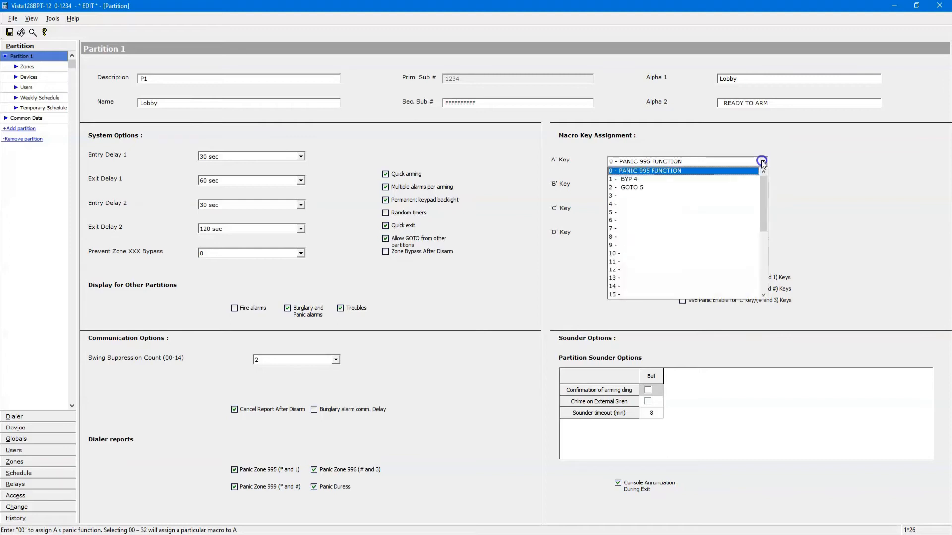
left_click(629, 180)
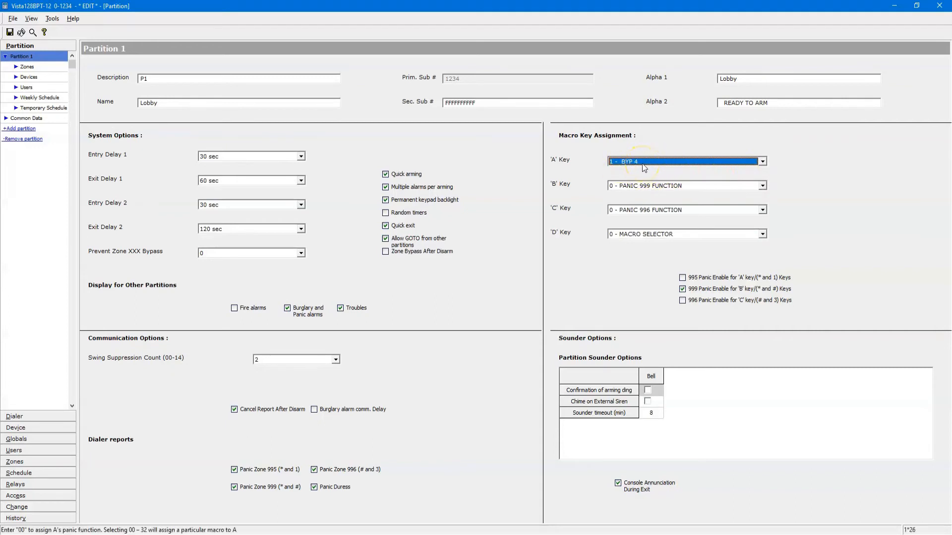
left_click(762, 185)
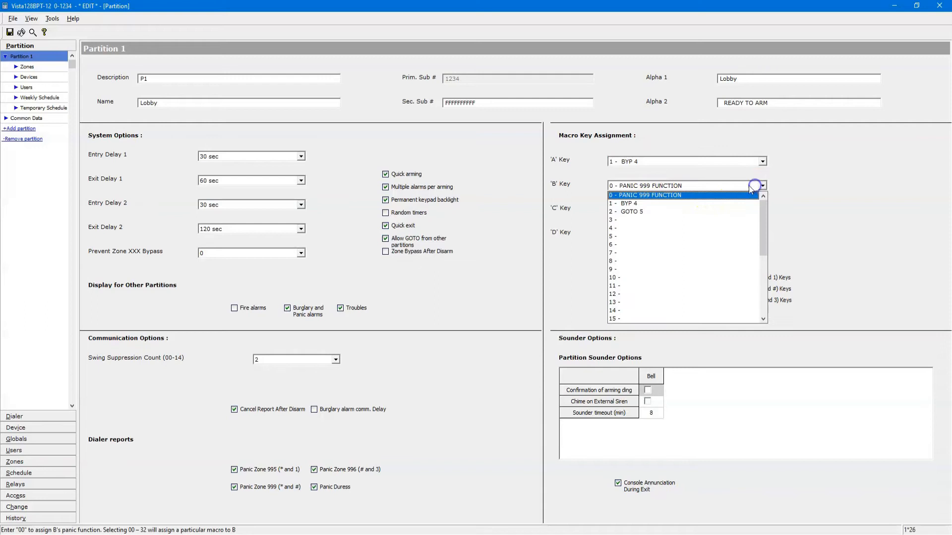
left_click(655, 211)
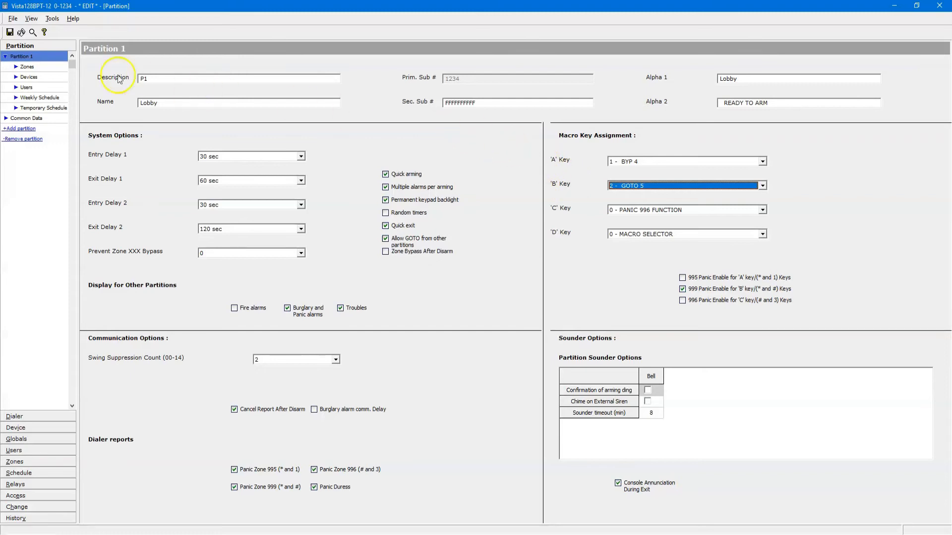
Step: In the partition Common Data, set macro 3's definition to *2 6010011 4 *1
left_click(21, 120)
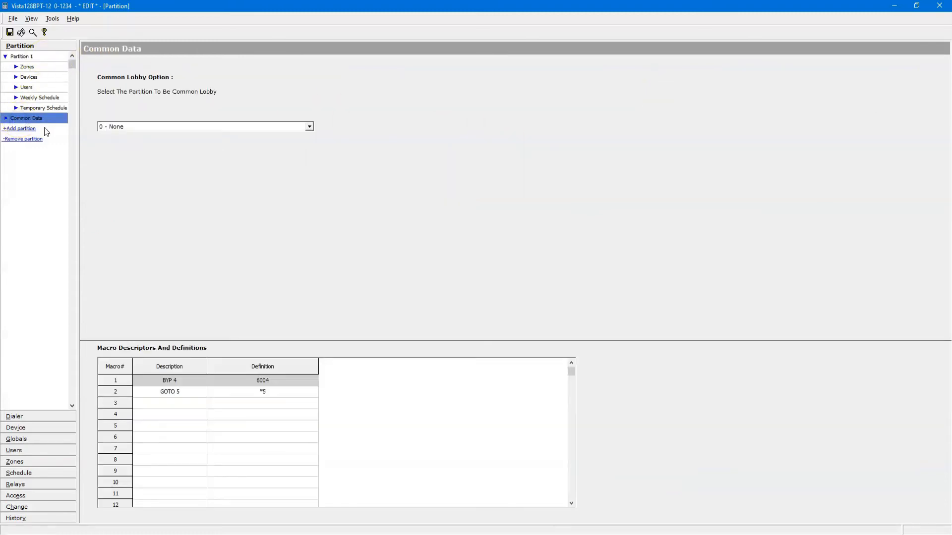
left_click(247, 403)
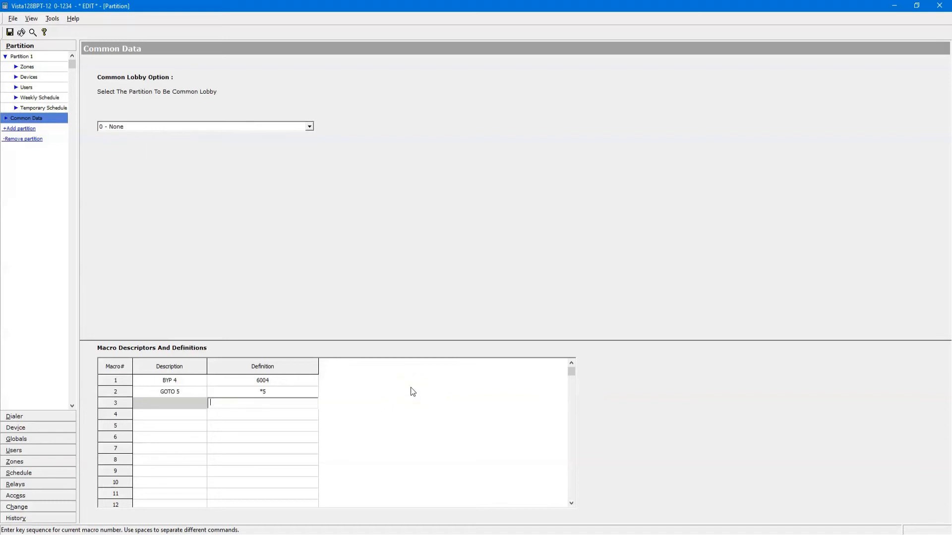
type("2 60")
type("10011 4 *1")
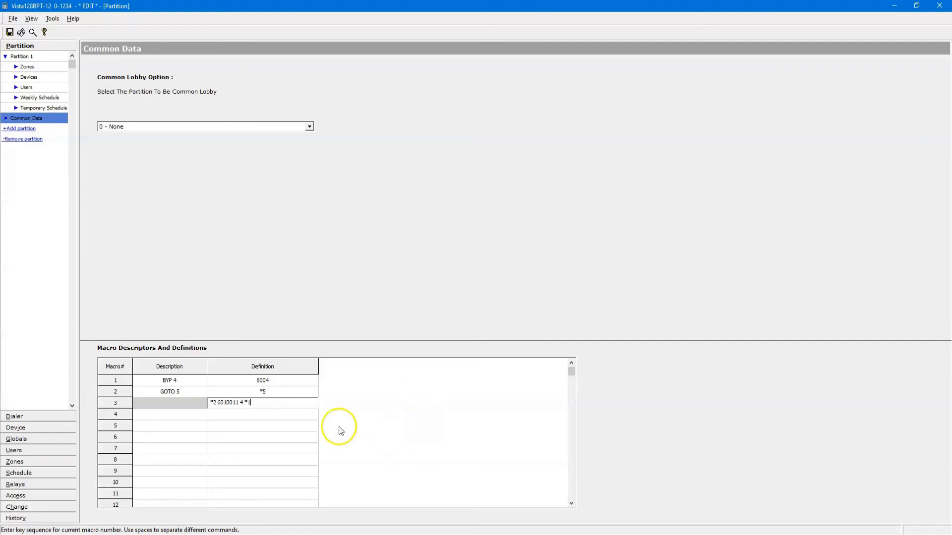
left_click(370, 430)
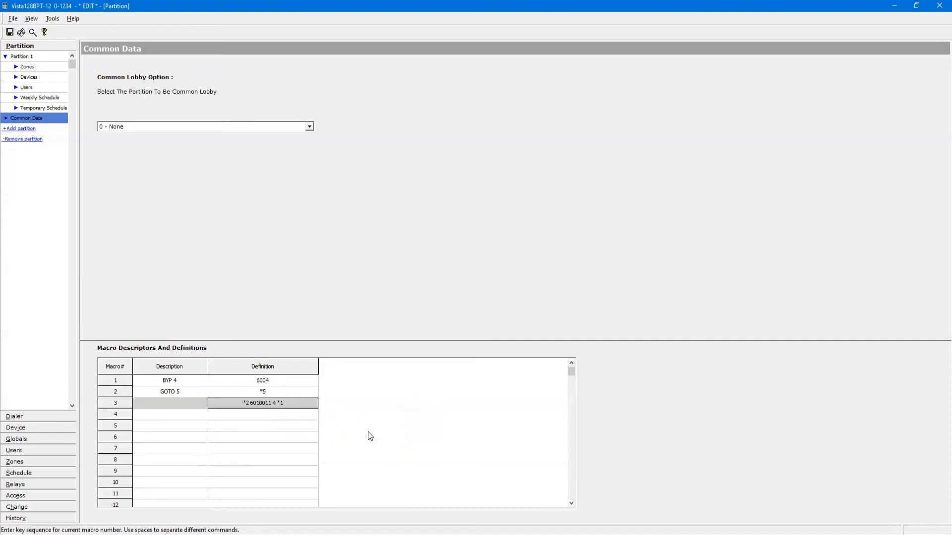
Step: Set macro 3's description to BYPON2Max
left_click(175, 408)
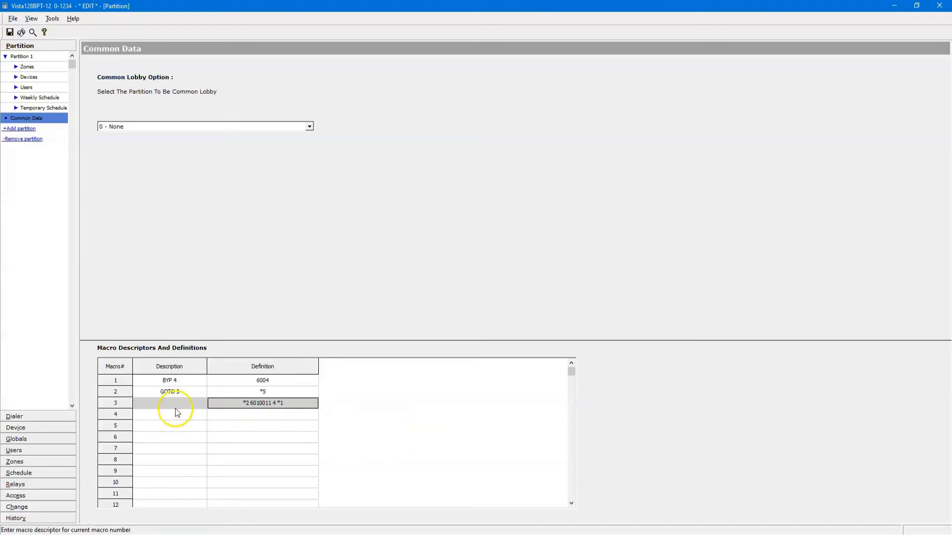
left_click(174, 407)
left_click(403, 406)
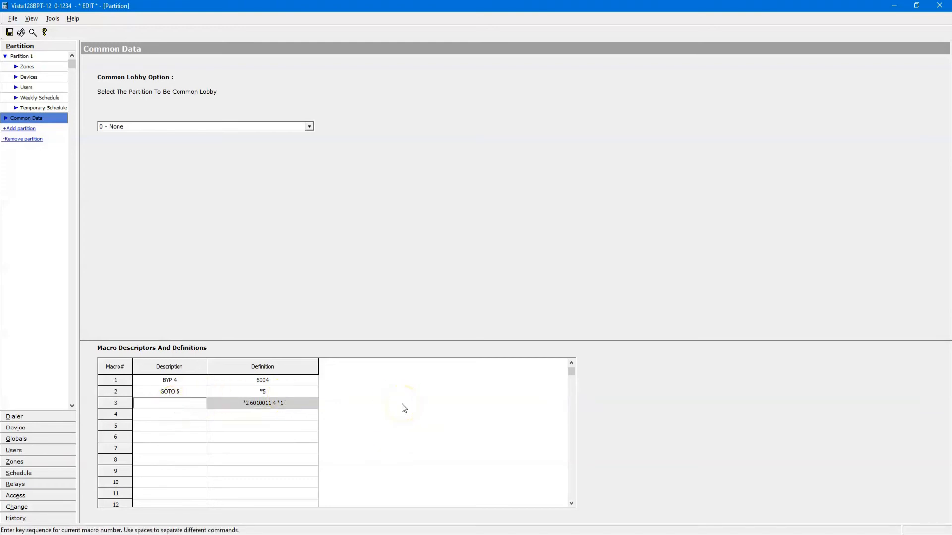
type("BYPON2Max")
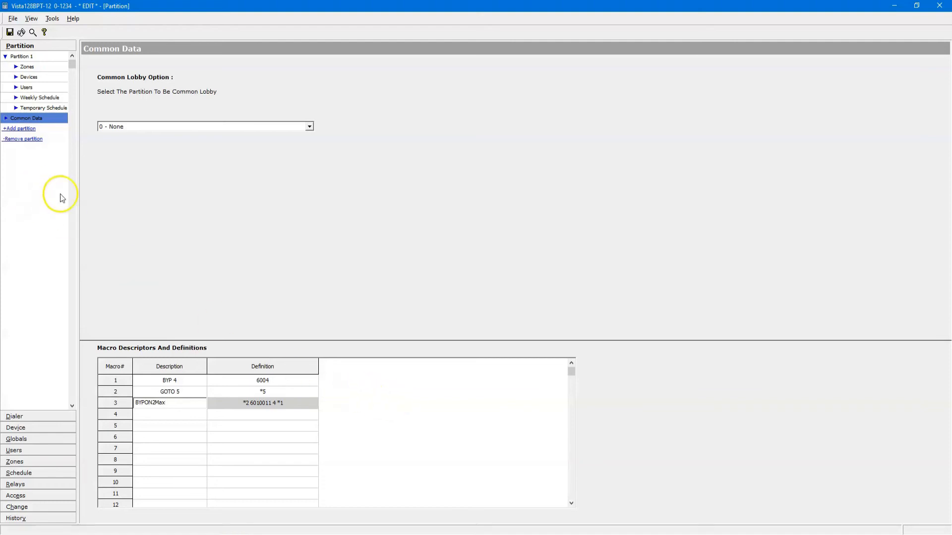
left_click(130, 215)
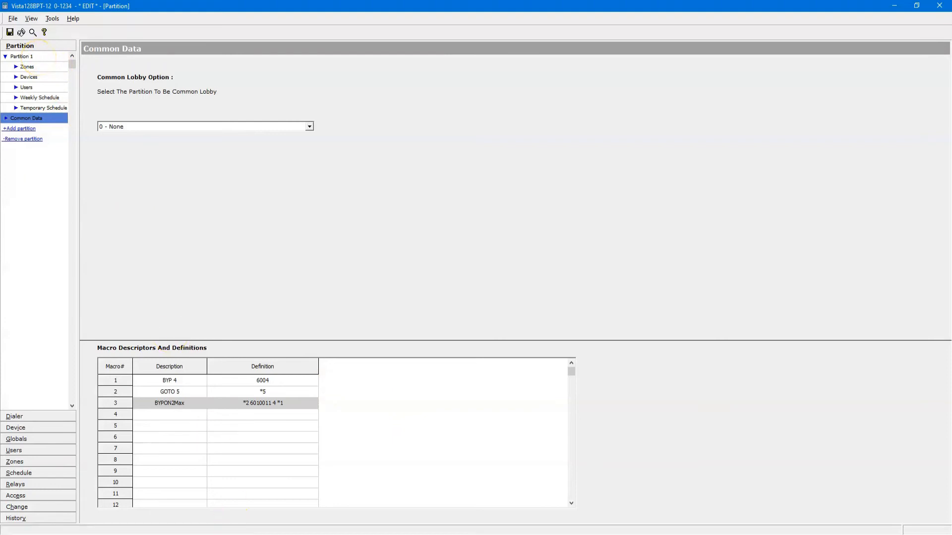
left_click(293, 407)
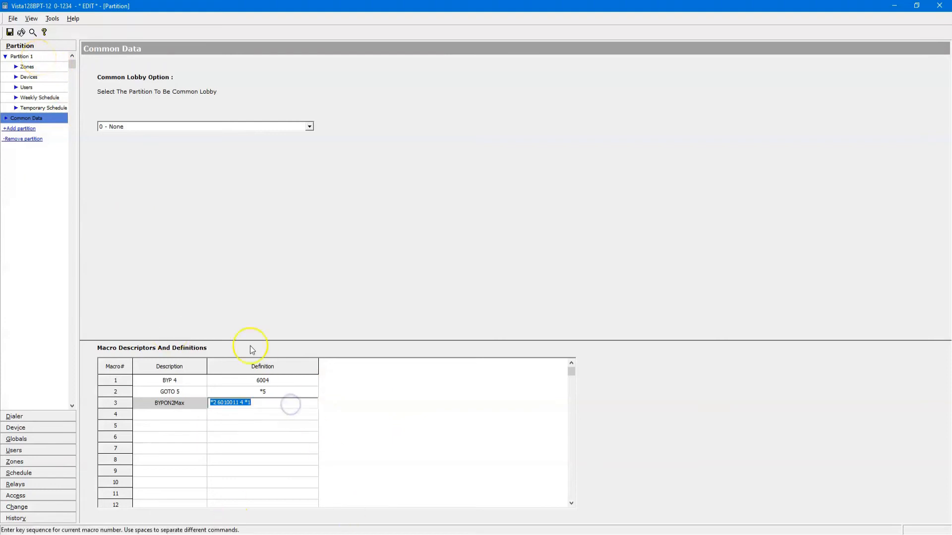
left_click(193, 253)
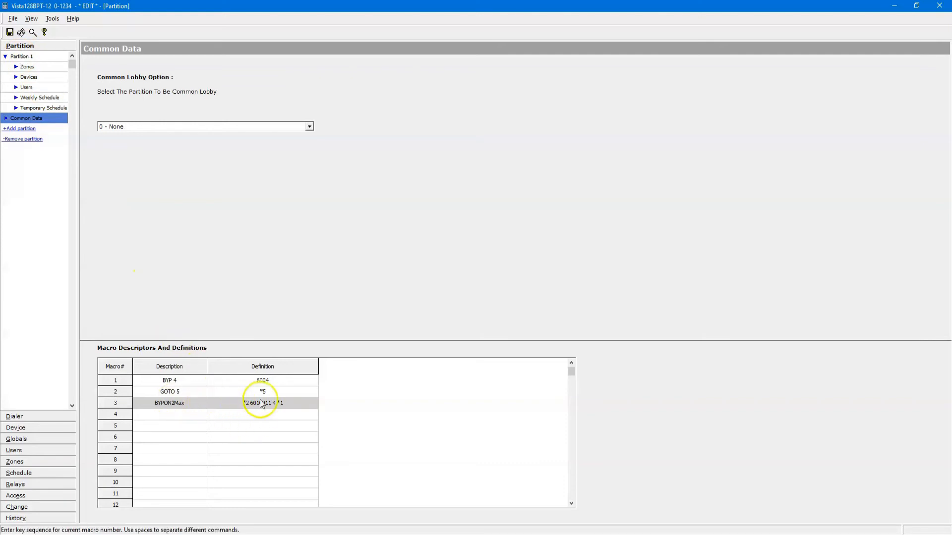
left_click(229, 414)
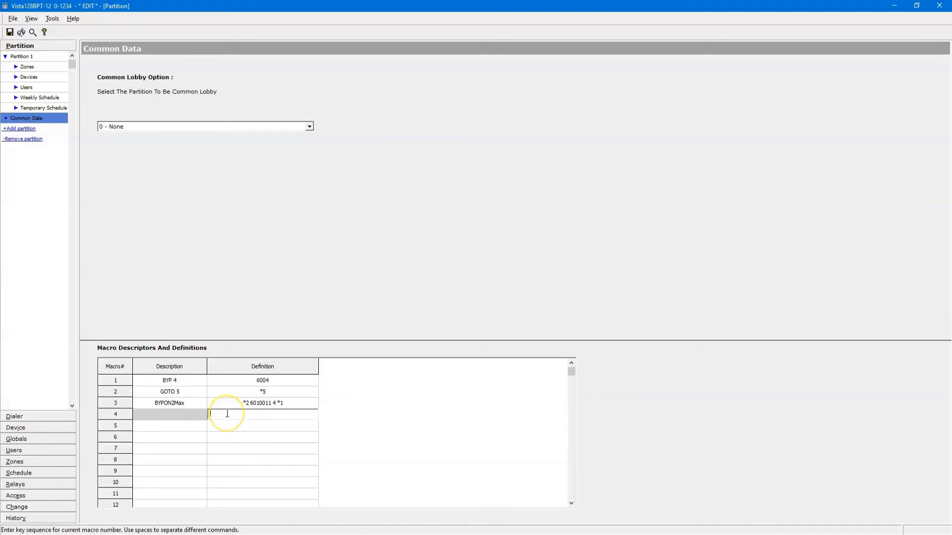
type("123456789")
key("BackSpace")
key("BackSpace")
key("BackSpace")
key("BackSpace")
key("BackSpace")
key("BackSpace")
key("BackSpace")
key("BackSpace")
key("BackSpace")
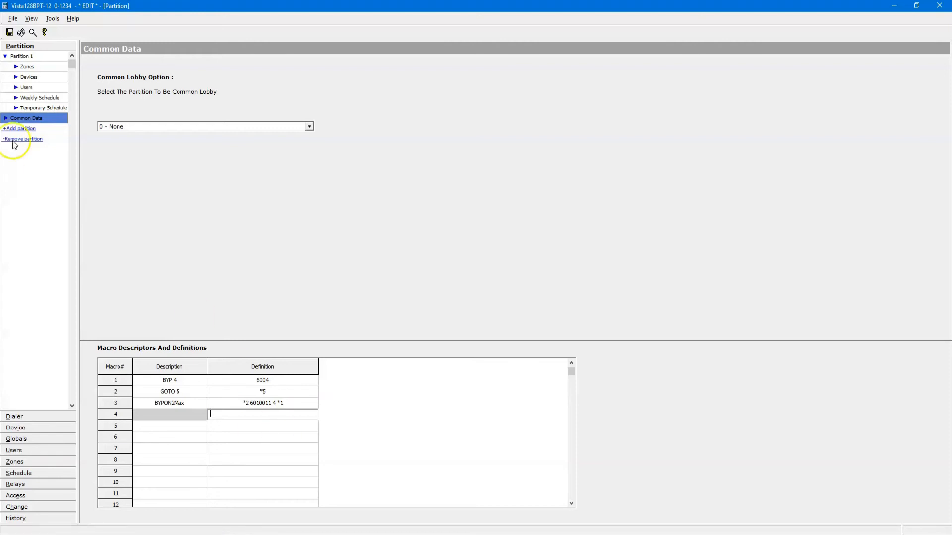
Step: In Partition 1, assign macro 3 - BYPON2Max to the 'C' key
left_click(22, 56)
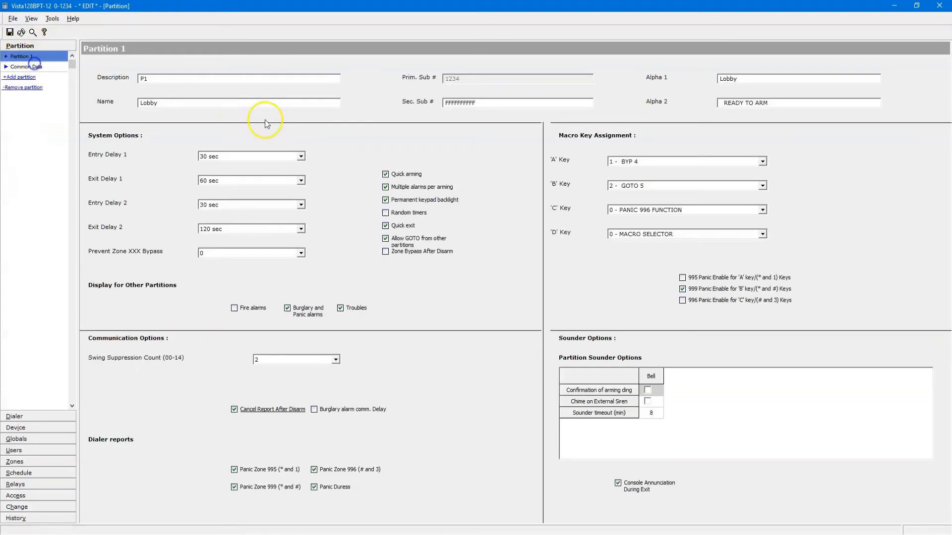
left_click(654, 210)
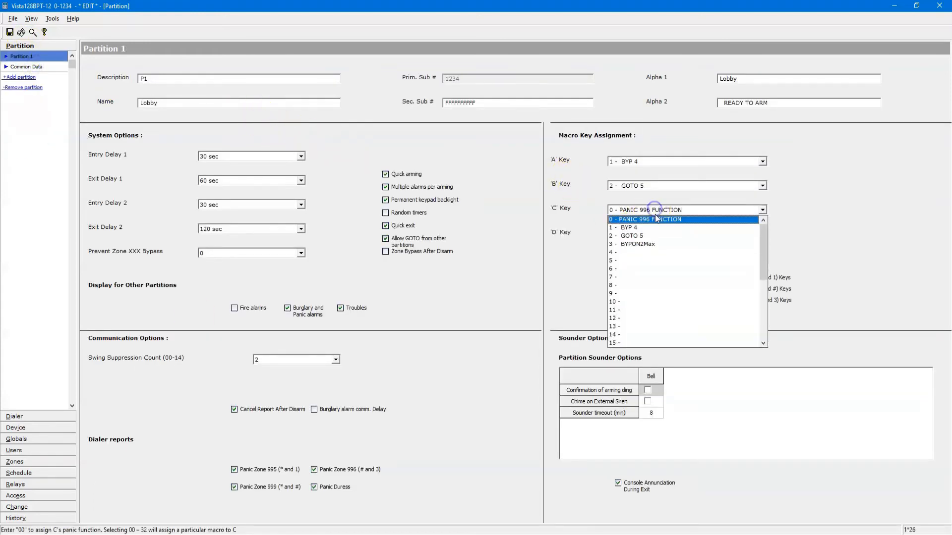
left_click(650, 241)
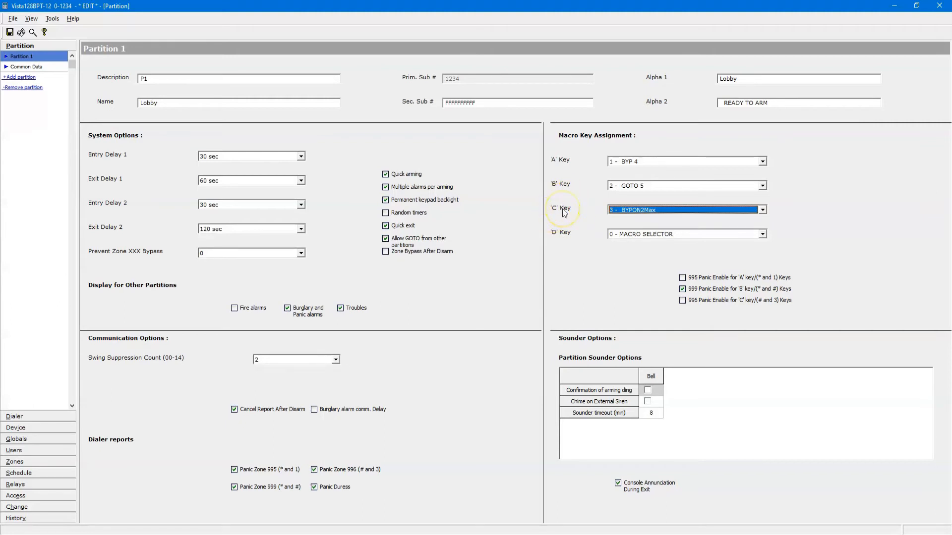
key("alt")
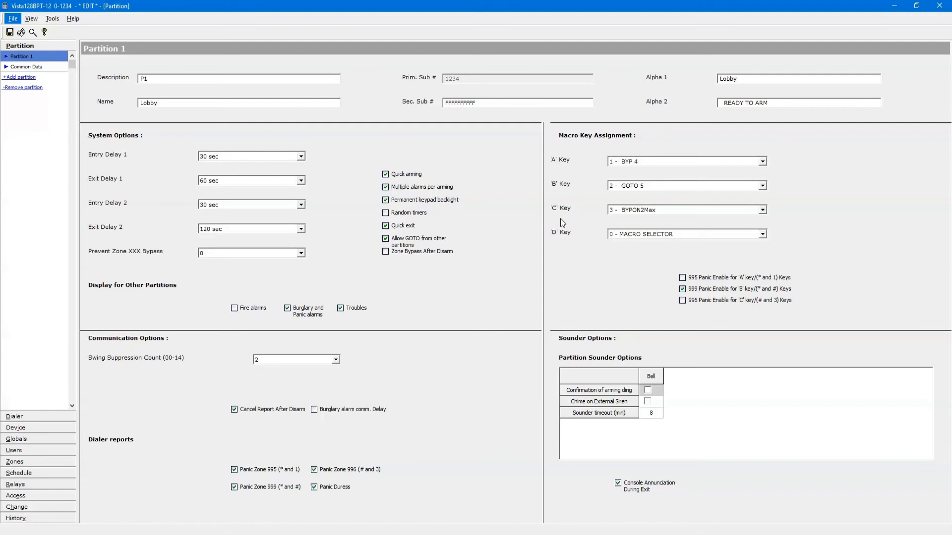
key("alt")
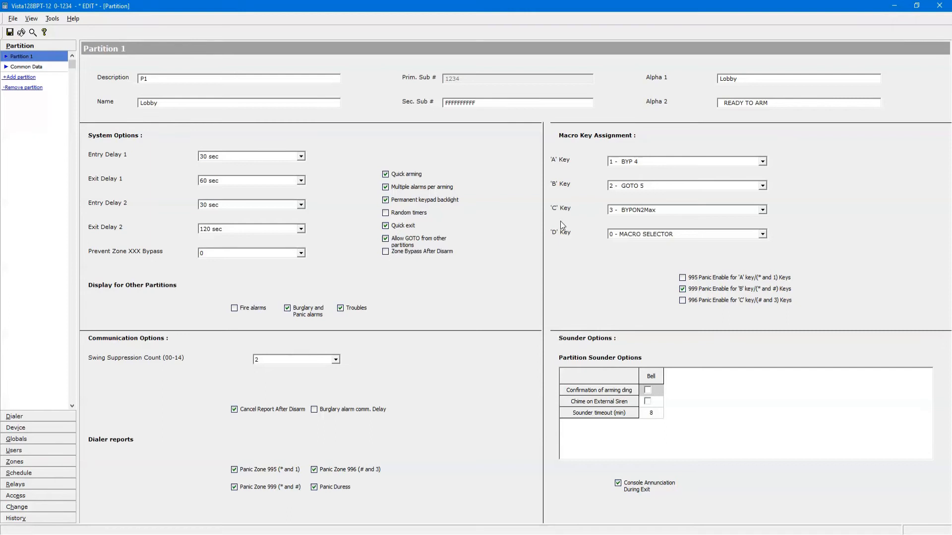
Step: Turn off the 995, 999 and 996 panic enable options for Partition 1's 'A', 'B' and 'C' keys
left_click(683, 277)
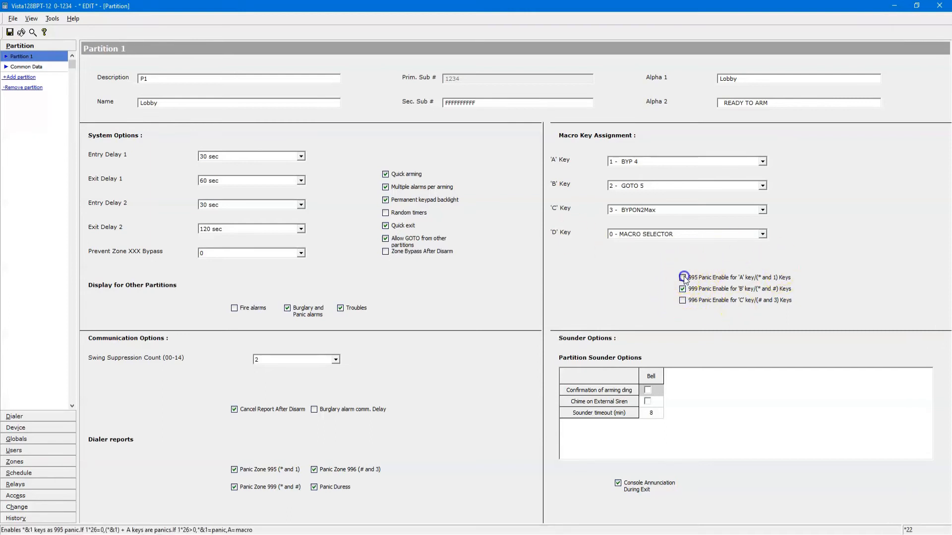
left_click(683, 300)
left_click(682, 278)
left_click(682, 289)
left_click(683, 300)
Step: Set Partition 1's 'A', 'B' and 'C' keys to 0 - PANIC 995, 999 and 996 FUNCTION respectively
left_click(660, 162)
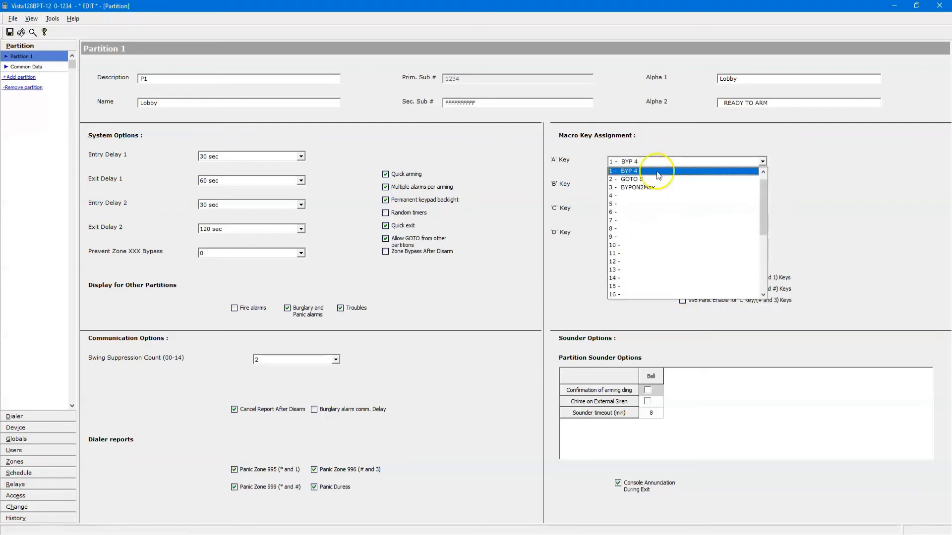
scroll(657, 173, "up", 1)
left_click(658, 171)
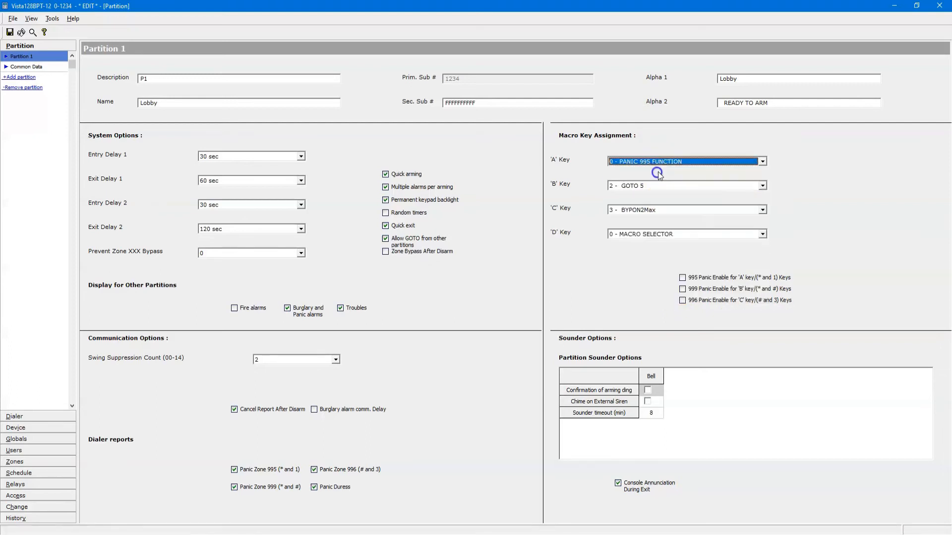
left_click(695, 186)
left_click(832, 193)
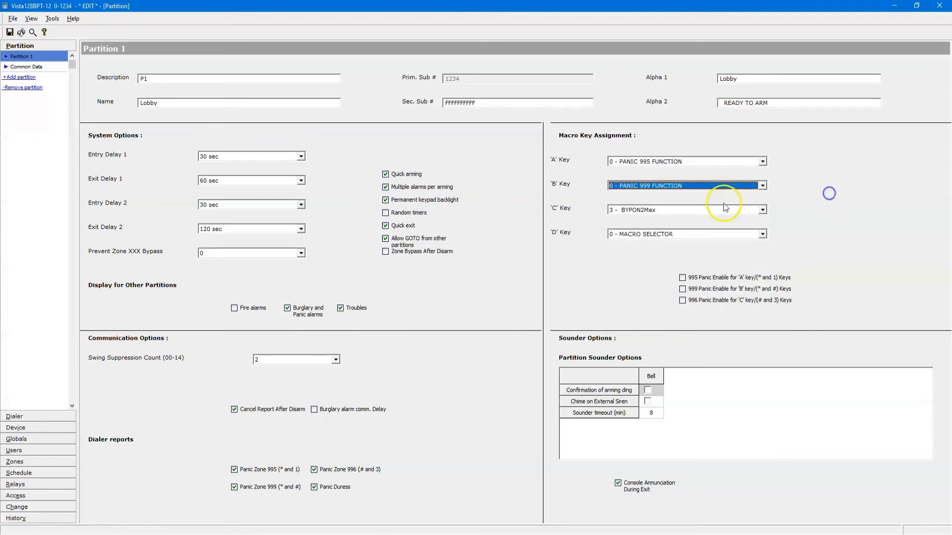
left_click(718, 208)
left_click(797, 215)
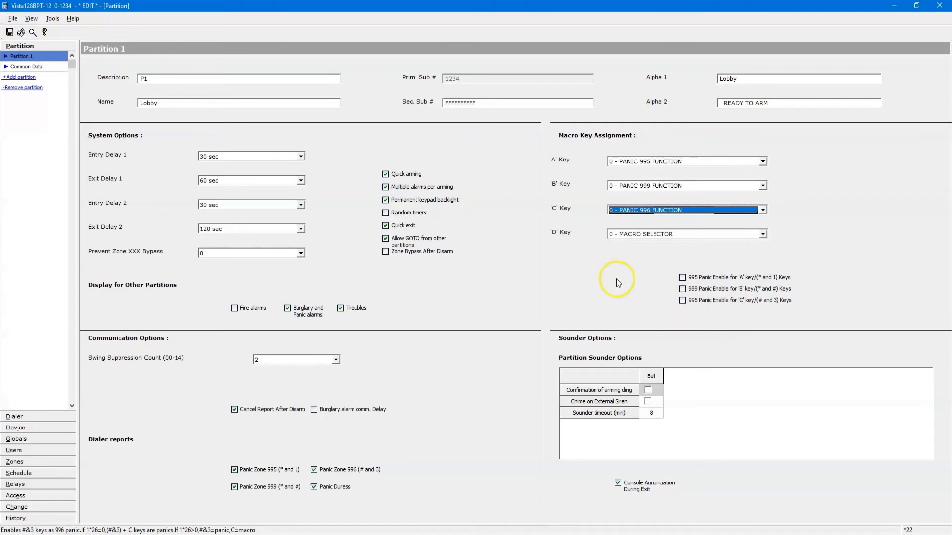
left_click(572, 340)
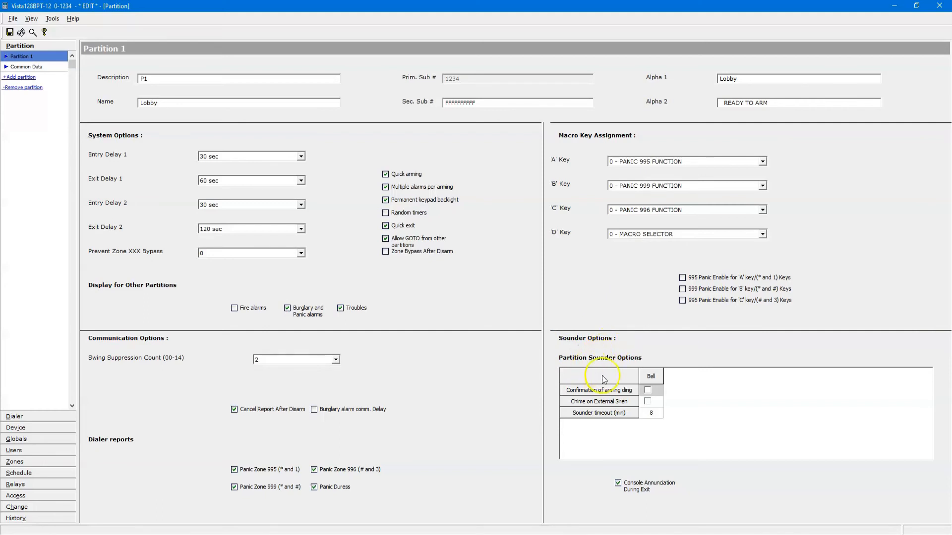
Step: Enable Confirmation of arming ding and Chime on External Siren for Partition 1's bell, and review the sounder timeout and exit annunciation options
left_click(647, 390)
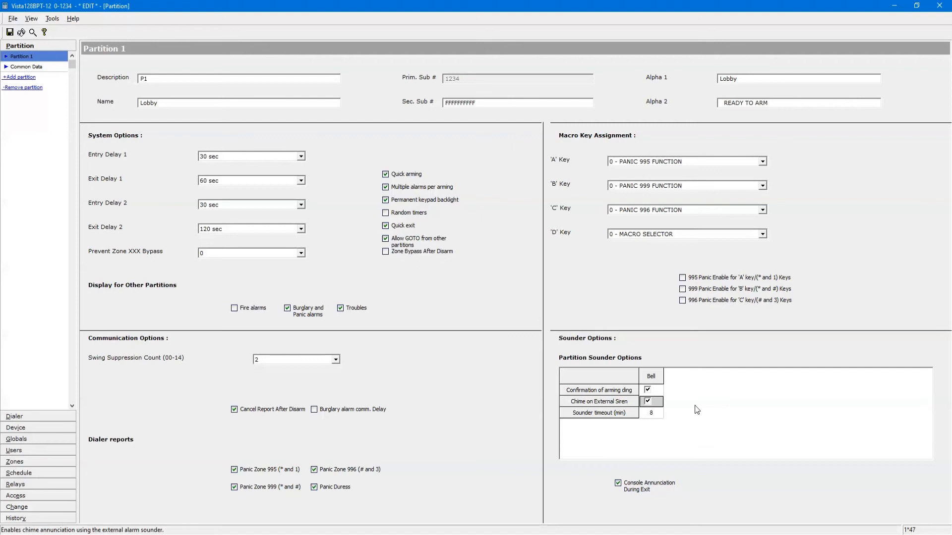
left_click(643, 416)
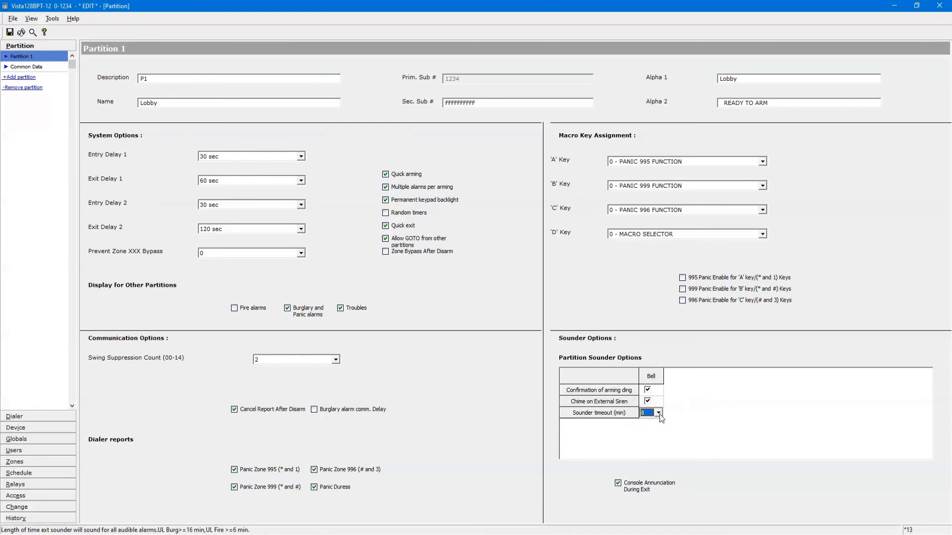
left_click(658, 413)
left_click(662, 456)
left_click_drag(662, 456, 661, 435)
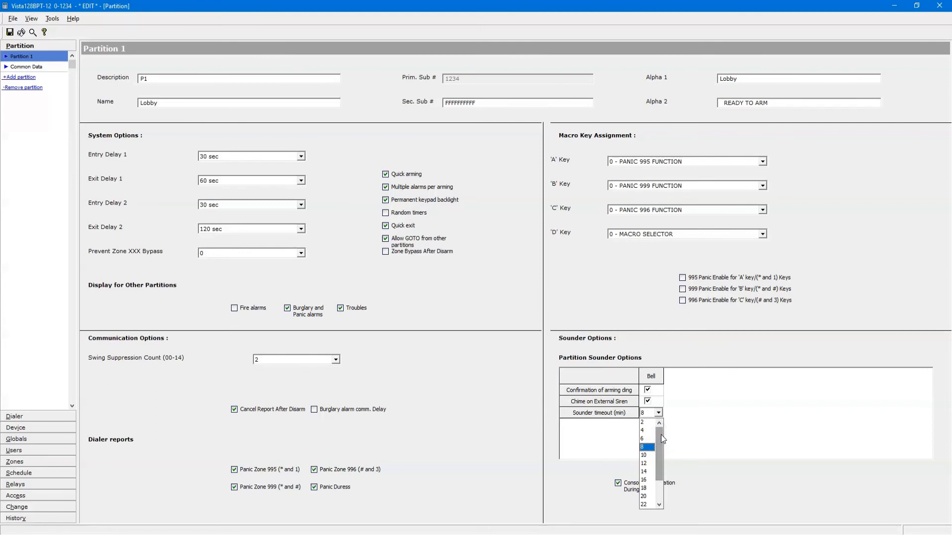
mouse_move(662, 436)
left_mouse_down()
mouse_move(660, 445)
mouse_move(666, 437)
left_mouse_up()
left_click(673, 429)
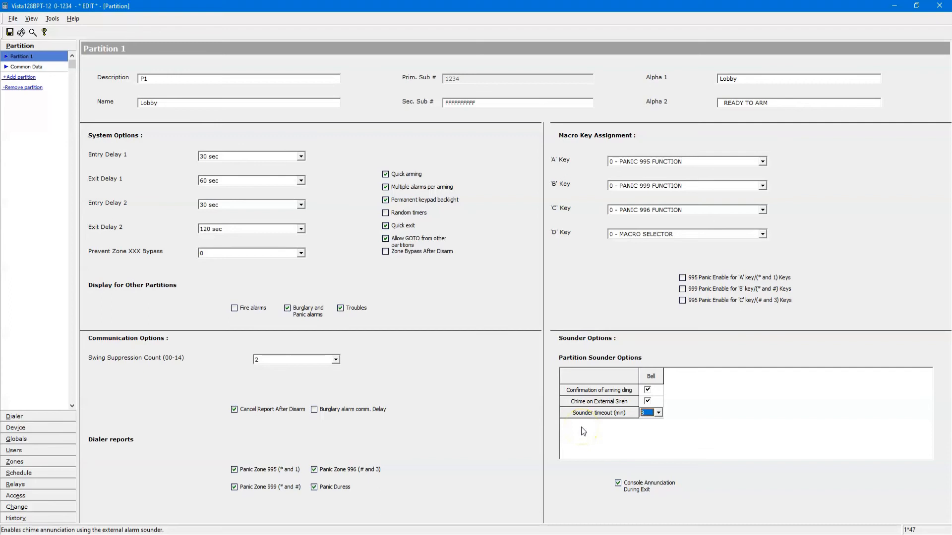
left_click(618, 483)
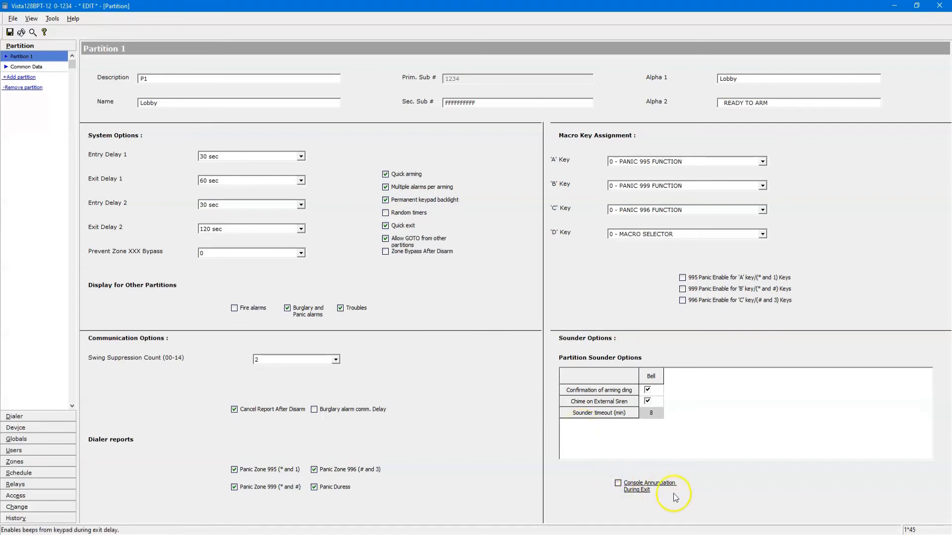
left_click(618, 483)
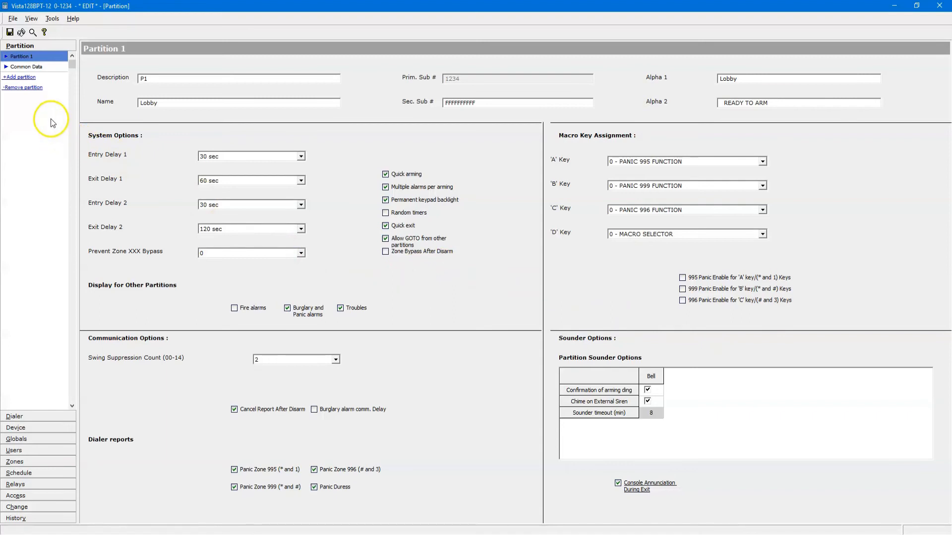
Step: Add partitions 2, 3 and 4 to the panel, and remove Partition 4
left_click(22, 82)
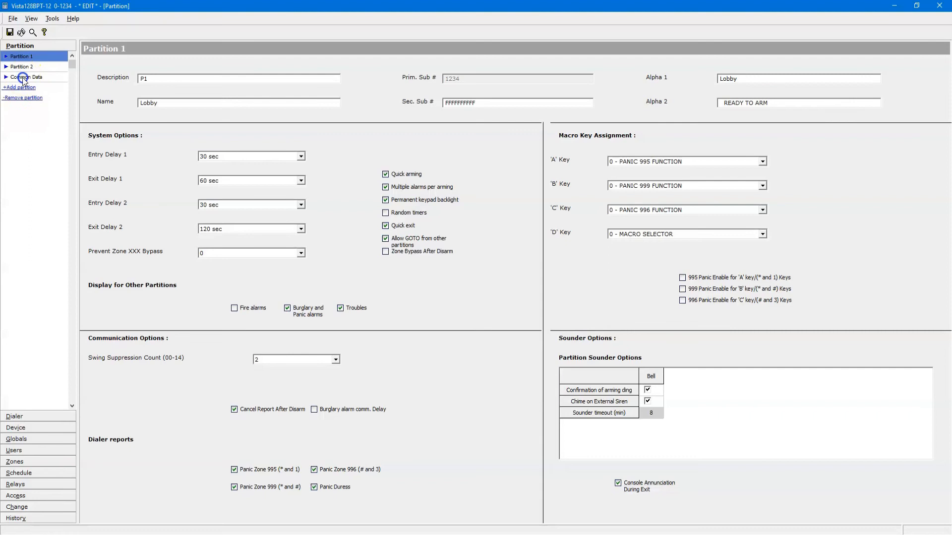
left_click(22, 90)
left_click(23, 99)
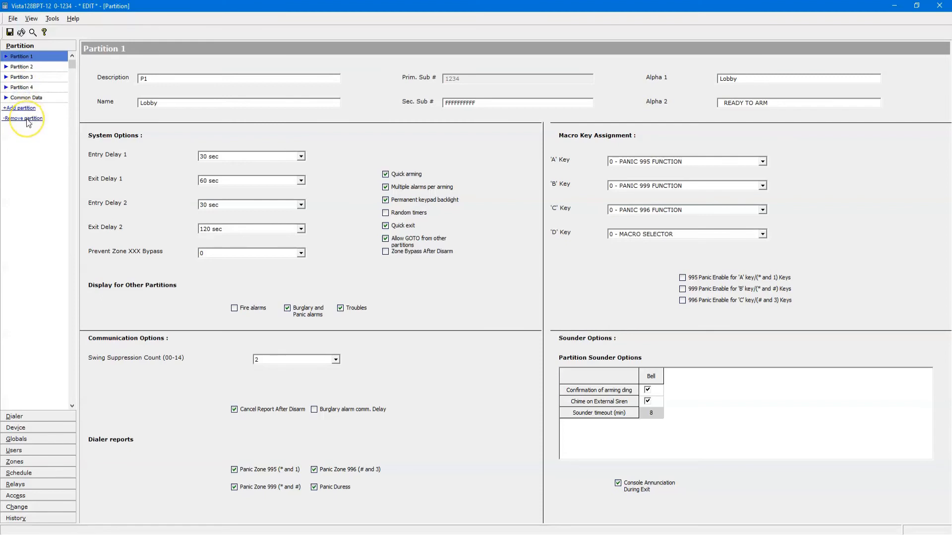
left_click(26, 119)
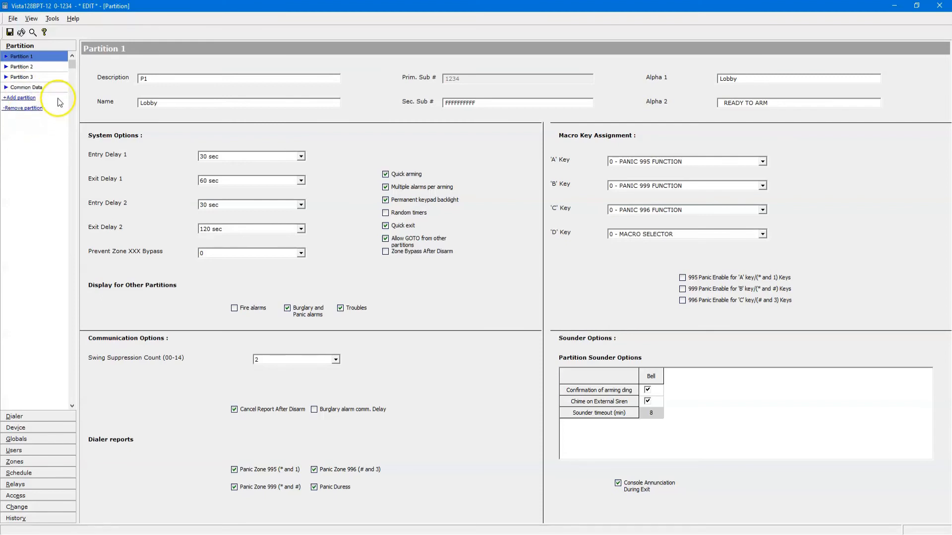
Step: Enter a primary subscriber number for Partition 2 that differs from Partition 1's
left_click(5, 56)
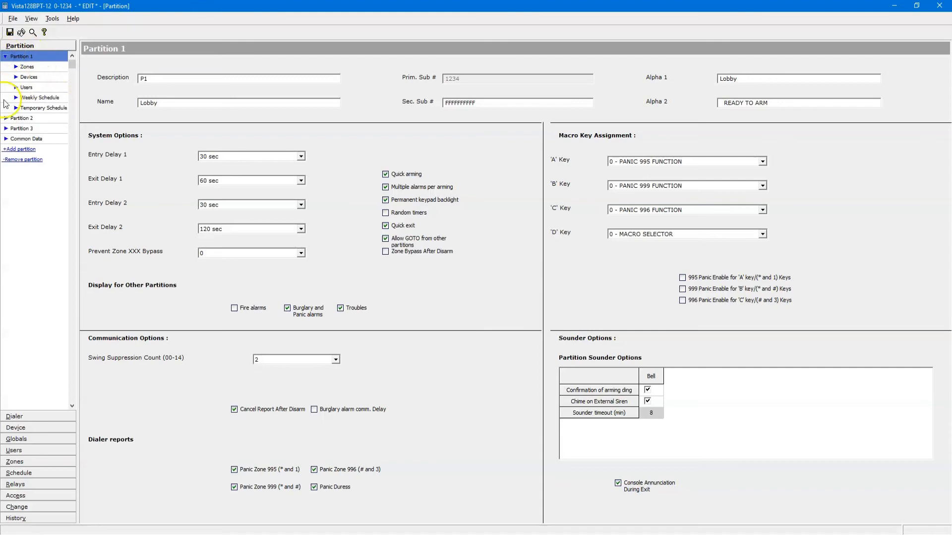
left_click(6, 118)
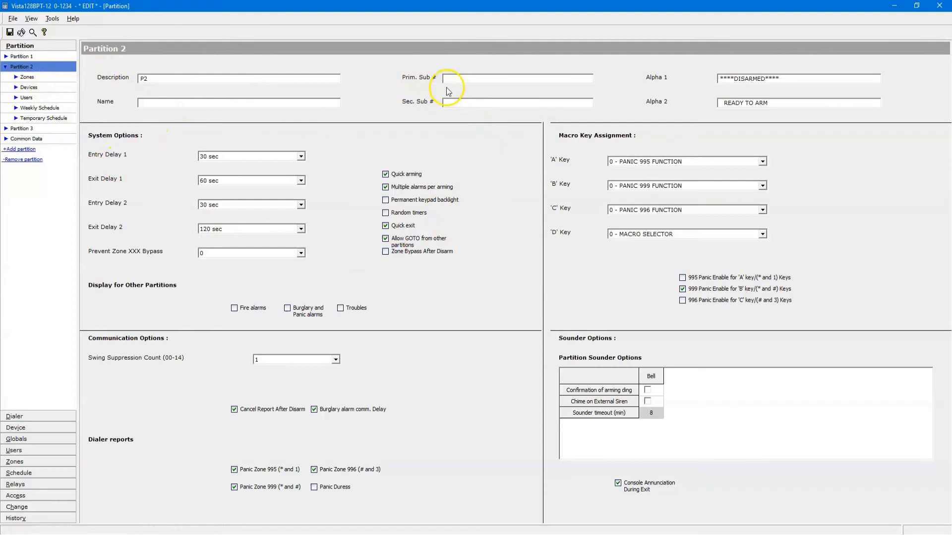
left_click(461, 78)
type("1234")
key("BackSpace")
key("BackSpace")
key("BackSpace")
key("BackSpace")
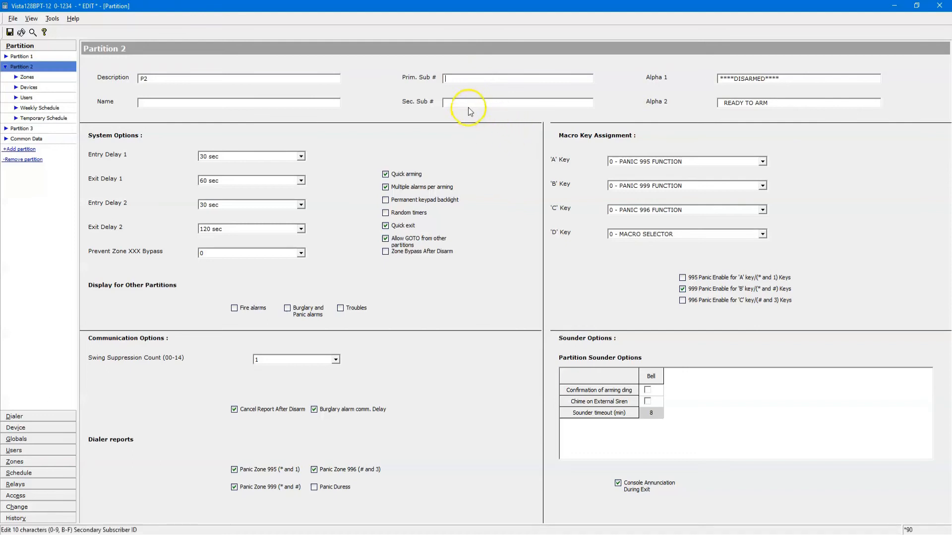
type("7897")
left_click_drag(475, 79, 413, 85)
Step: Compare the primary subscriber numbers of Partitions 1 and 2, and replace Partition 2's with the one used for Partition 1
left_click(21, 56)
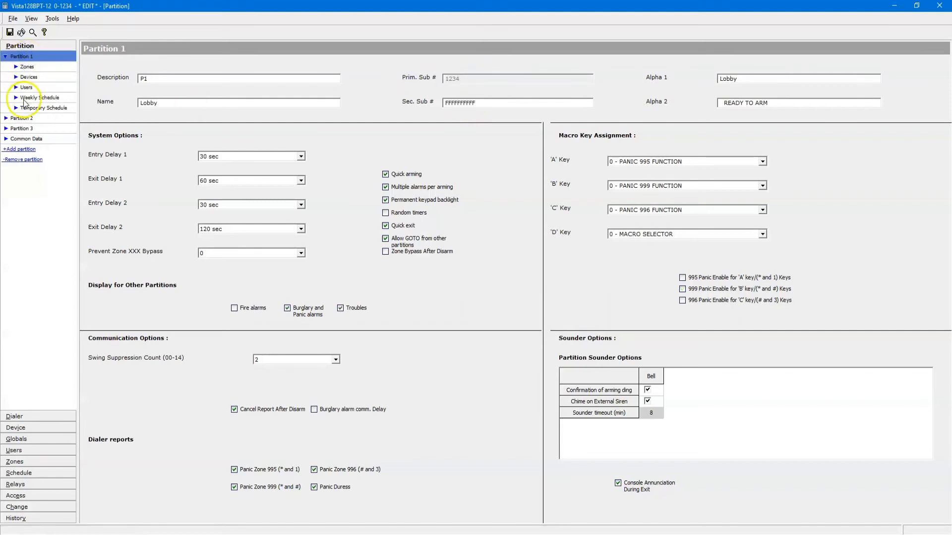
left_click(20, 118)
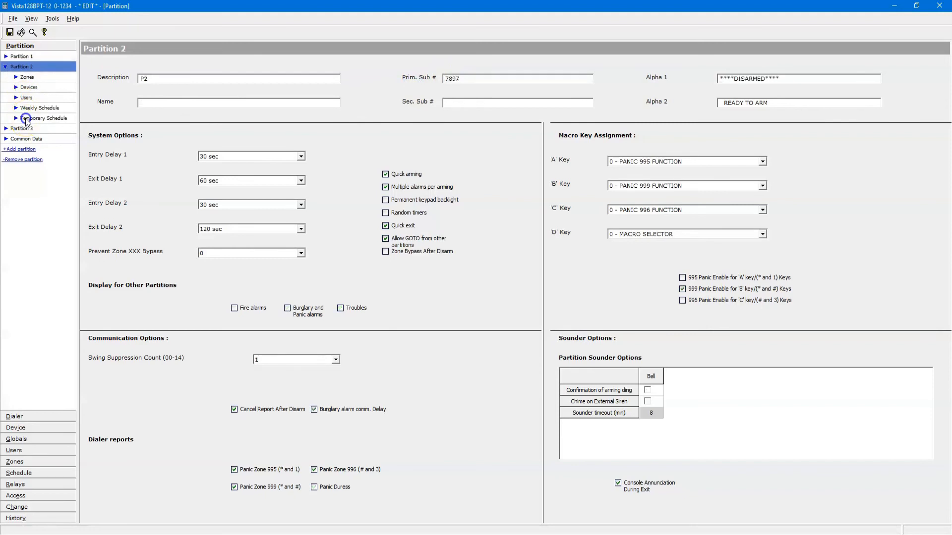
left_click(40, 57)
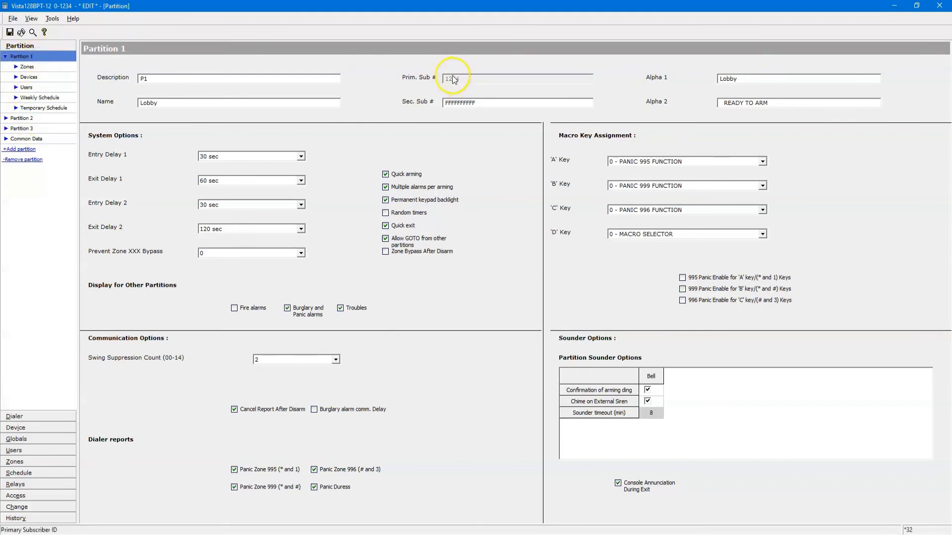
left_click(20, 118)
left_click(494, 79)
left_click_drag(495, 80, 255, 77)
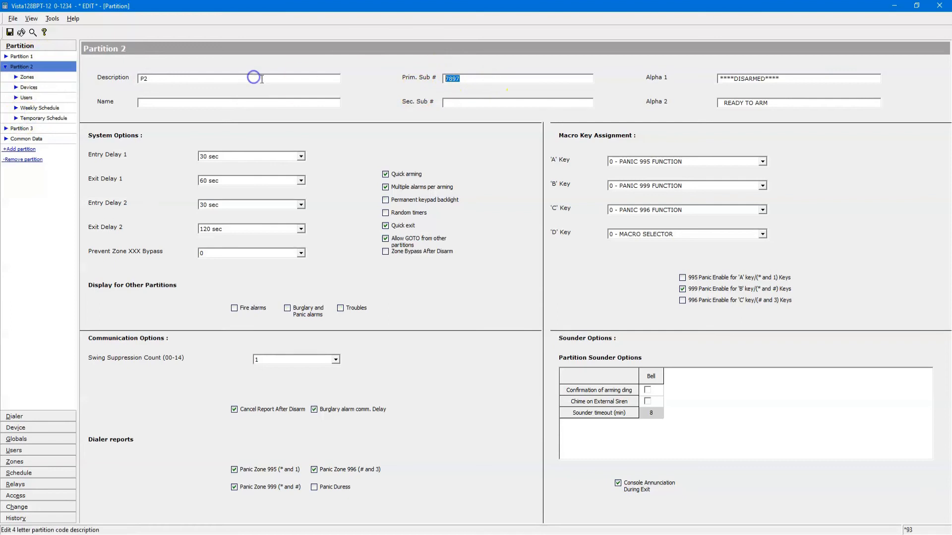
type("1234")
Step: Give Partition 3 the same primary subscriber number as Partition 1
left_click(21, 129)
left_click(506, 80)
type("1234")
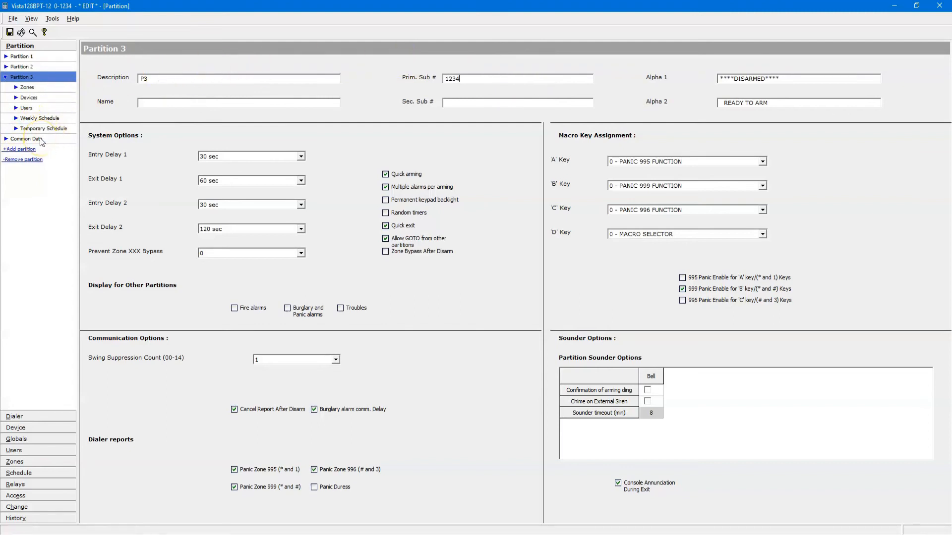
Step: In the partition Common Data, select 1 P1 as the common lobby partition
left_click(26, 139)
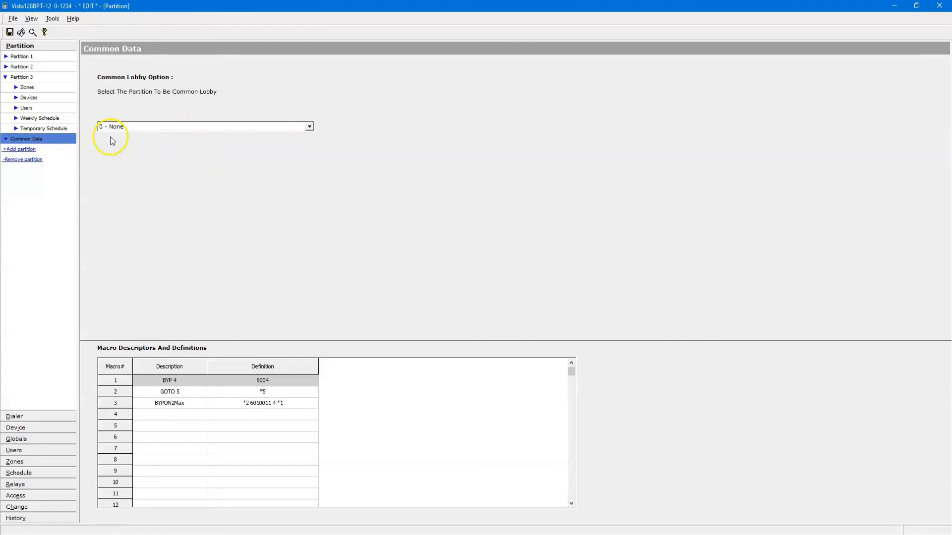
left_click(127, 126)
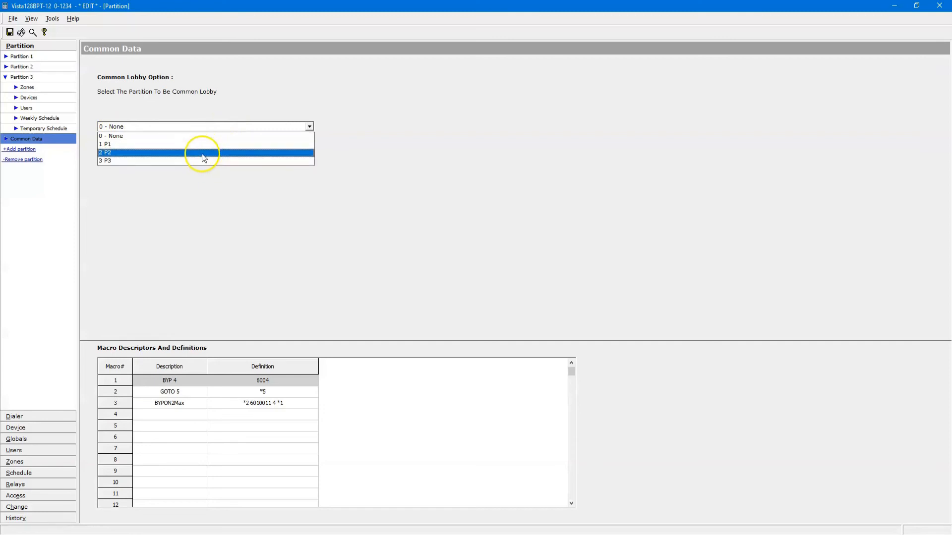
left_click(204, 144)
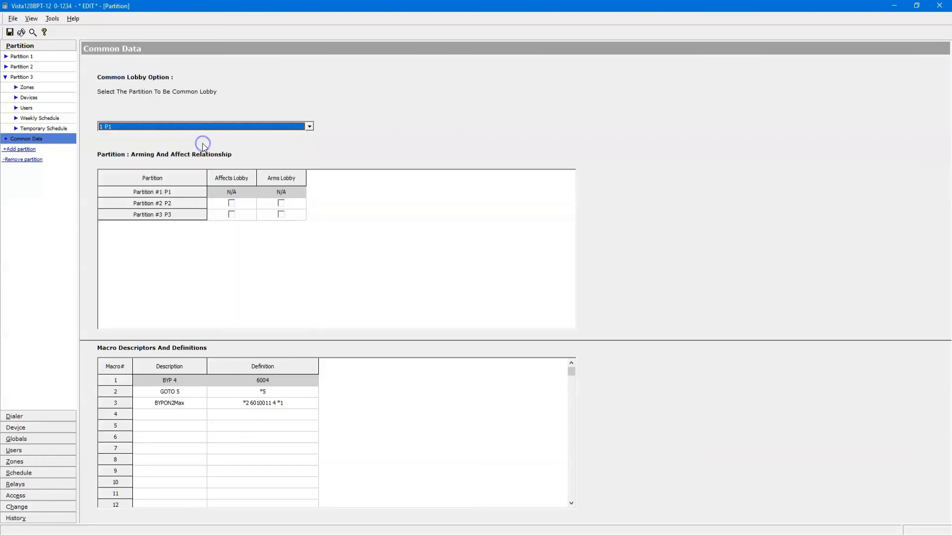
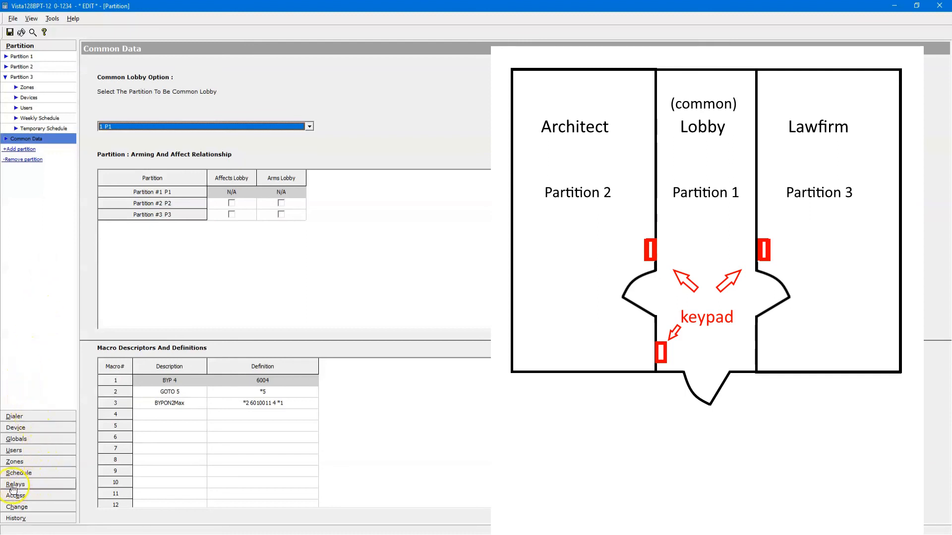
Step: In the partition Common Data, enable Affects Lobby and Arms Lobby for Partitions 2 and 3
left_click(43, 485)
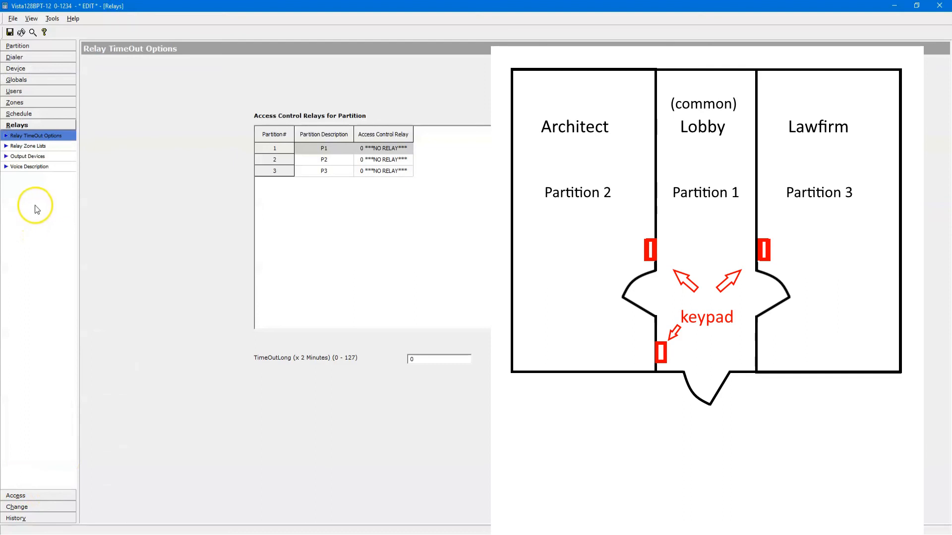
left_click(30, 47)
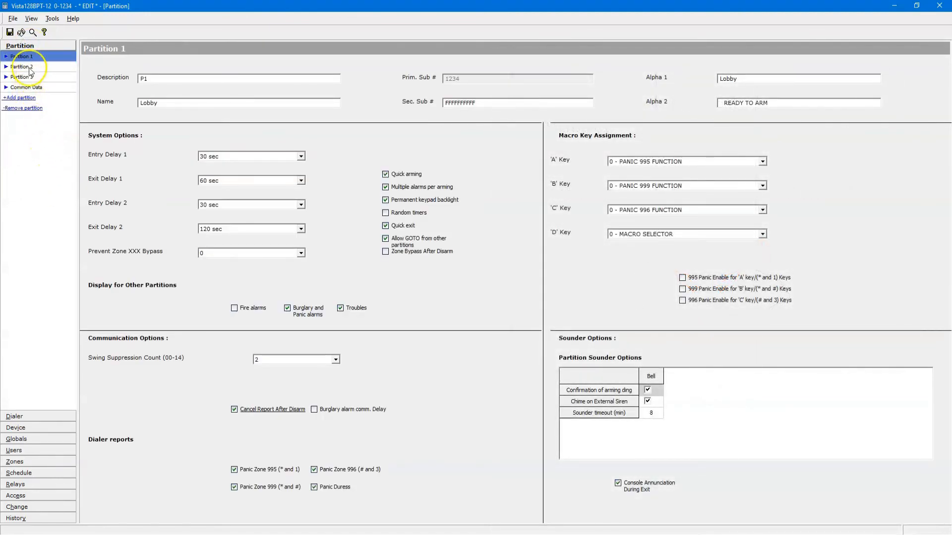
left_click(19, 88)
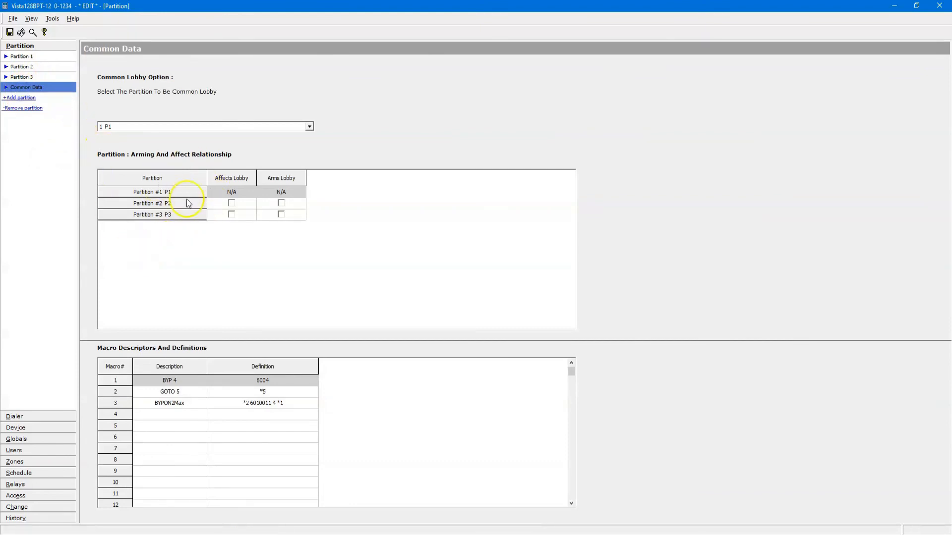
left_click(231, 204)
left_click(231, 215)
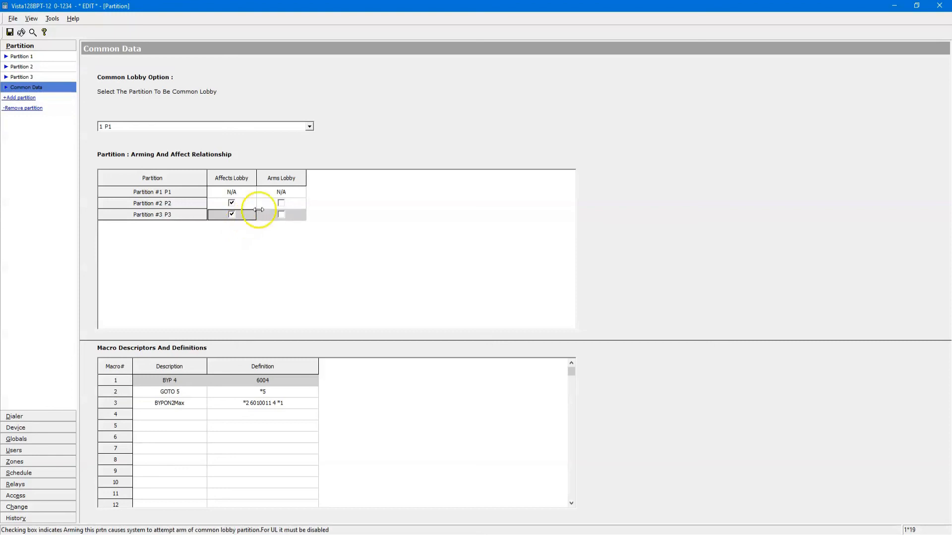
left_click(281, 203)
left_click(281, 215)
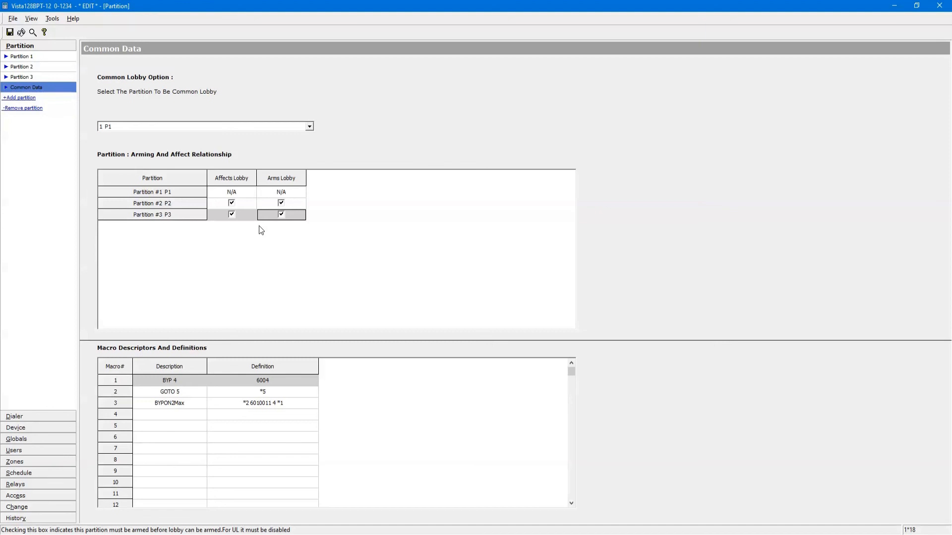
Step: Review Partition 1's zones, devices, users, weekly schedule and temporary schedule, including zone 2's response type
left_click(27, 57)
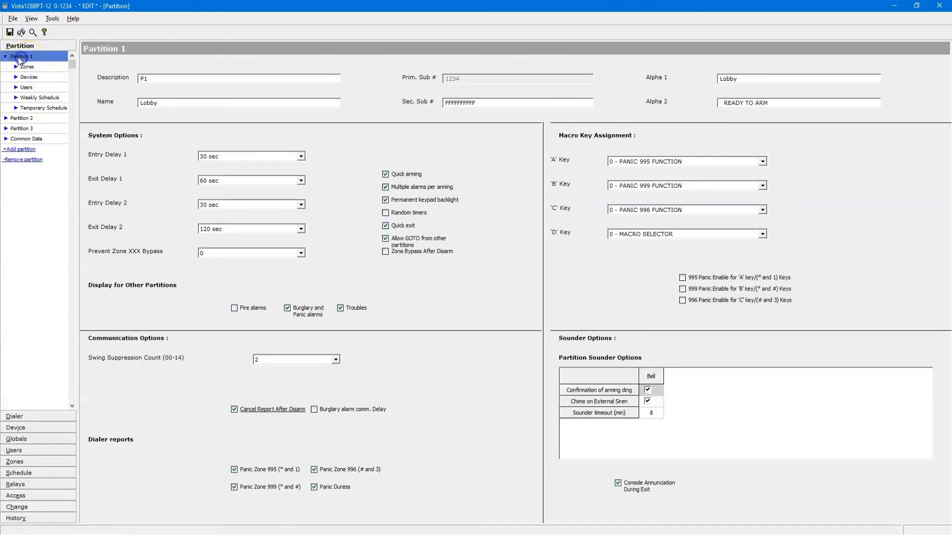
left_click(26, 67)
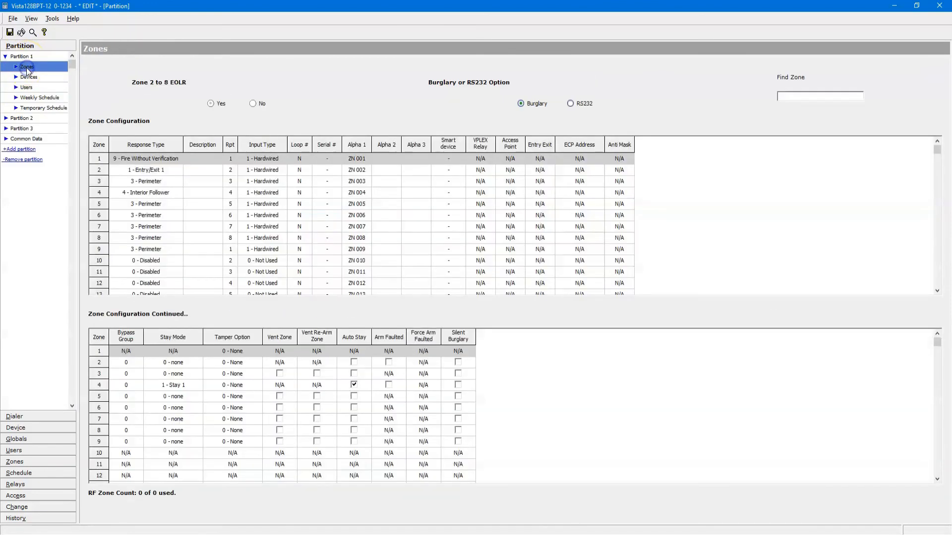
left_click(33, 77)
left_click(34, 87)
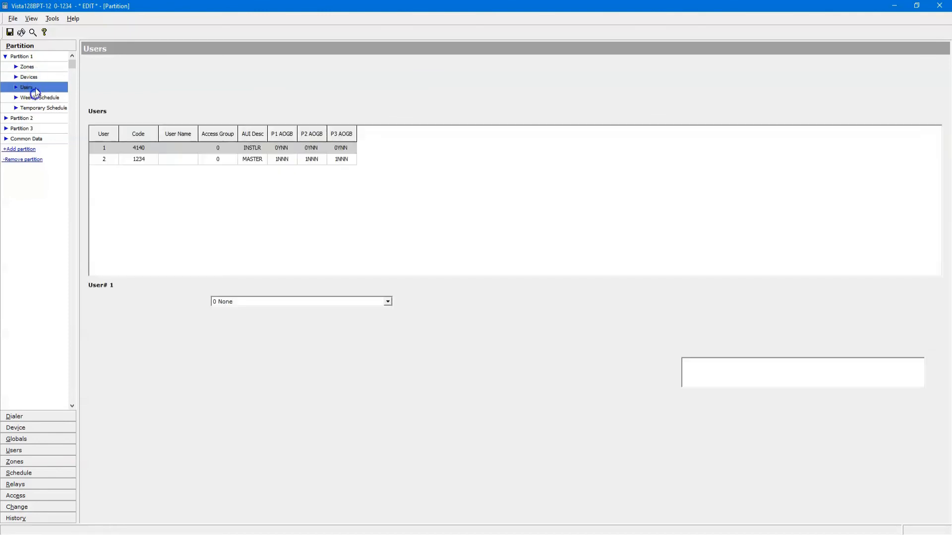
left_click(33, 97)
left_click(34, 108)
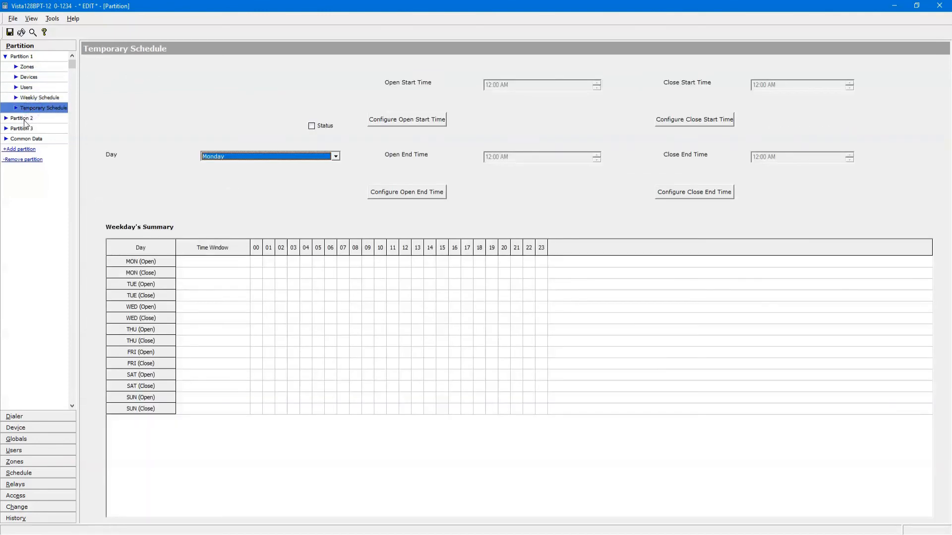
left_click(27, 67)
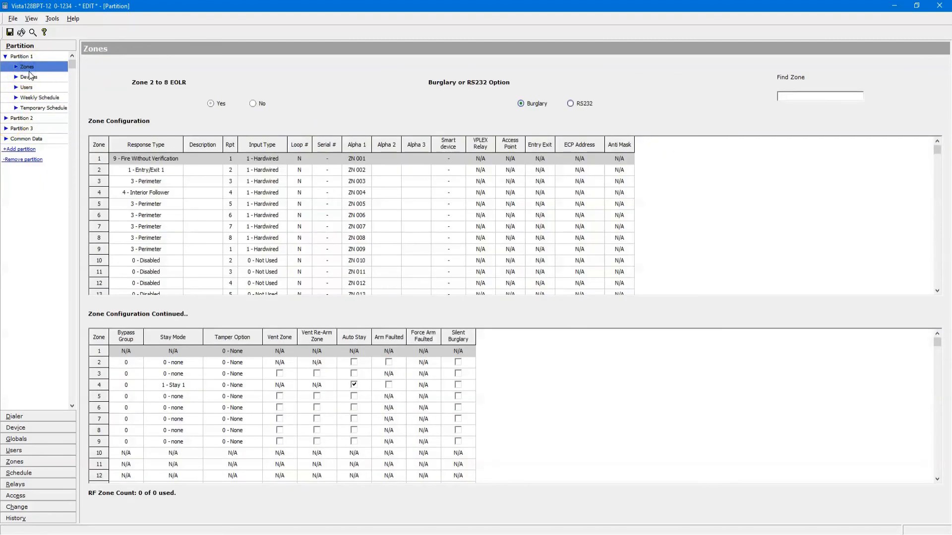
left_click(142, 170)
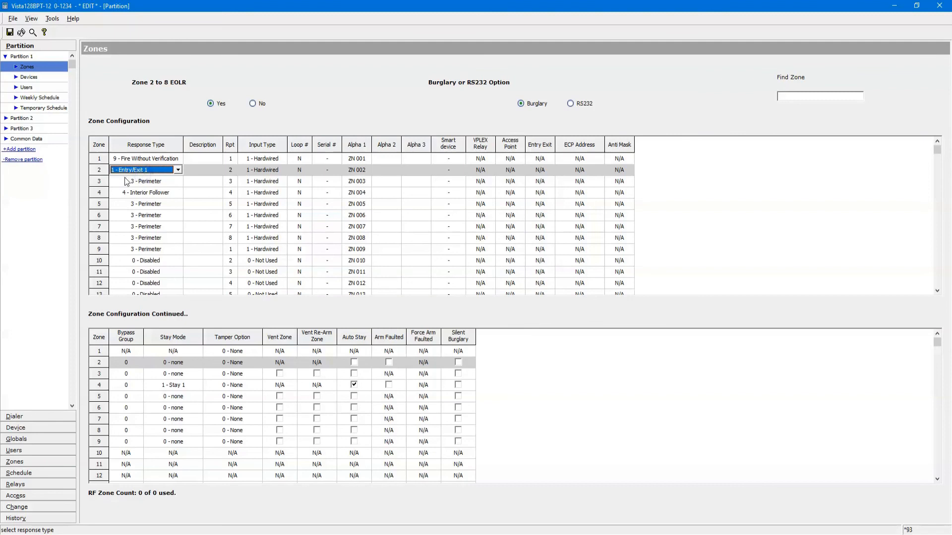
Step: Compare the zone configuration lists of Partition 2 and Partition 1 to see which zones are assigned to each
left_click(21, 119)
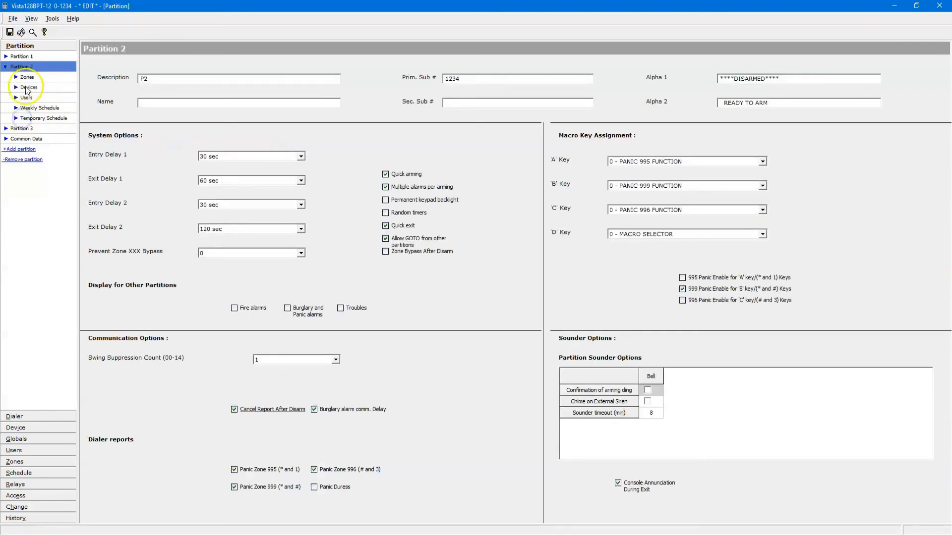
left_click(23, 78)
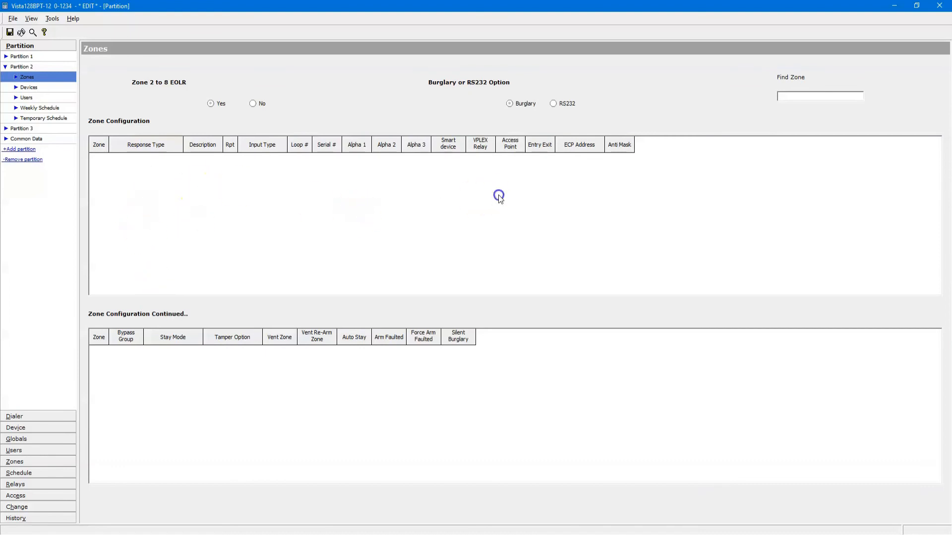
left_click(18, 54)
left_click(24, 66)
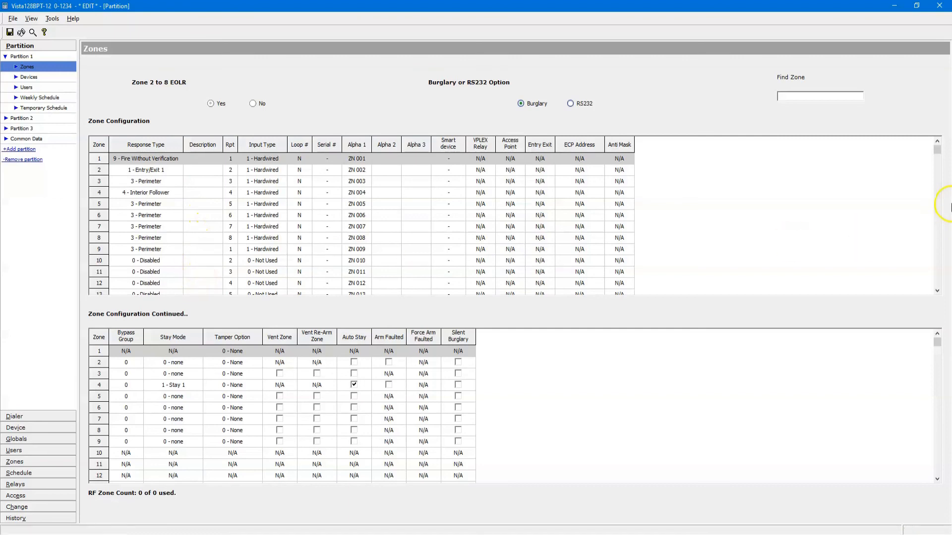
left_click_drag(937, 151, 937, 147)
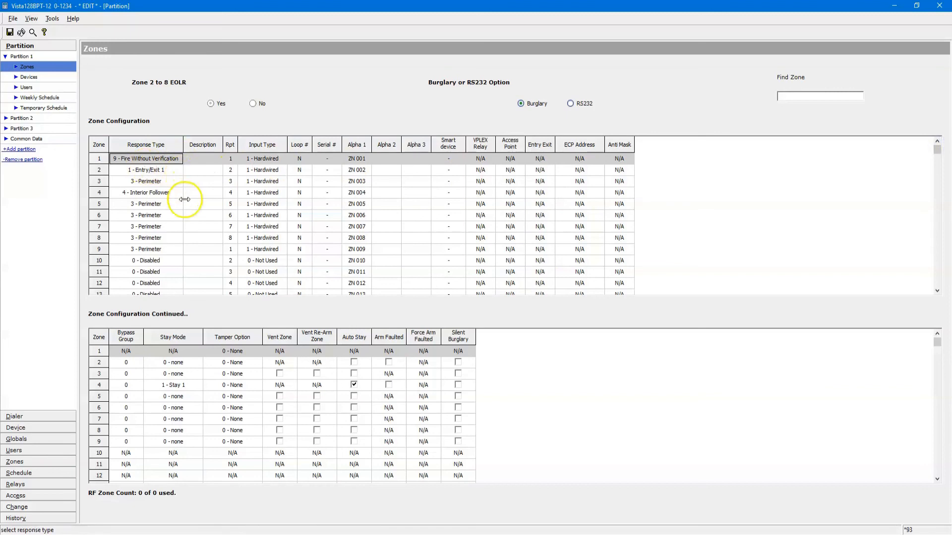
left_click(25, 119)
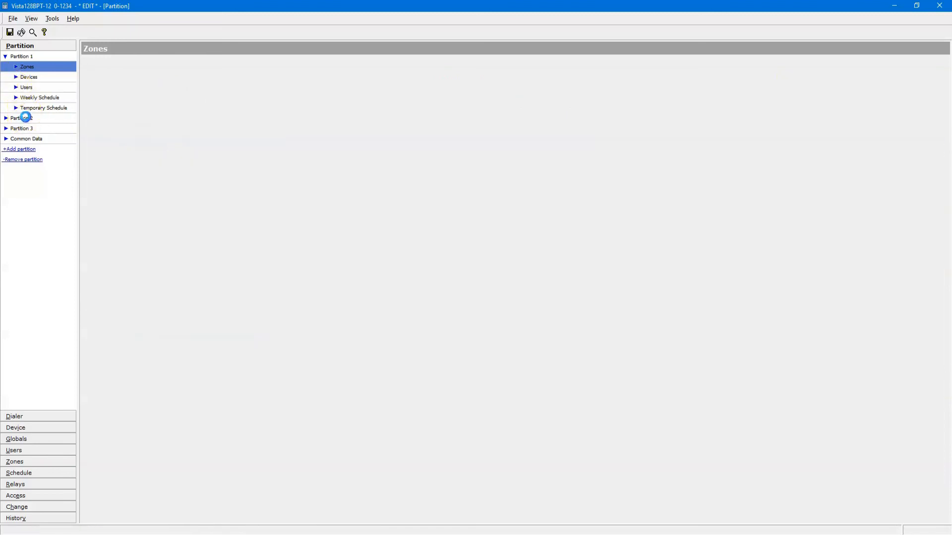
left_click(25, 76)
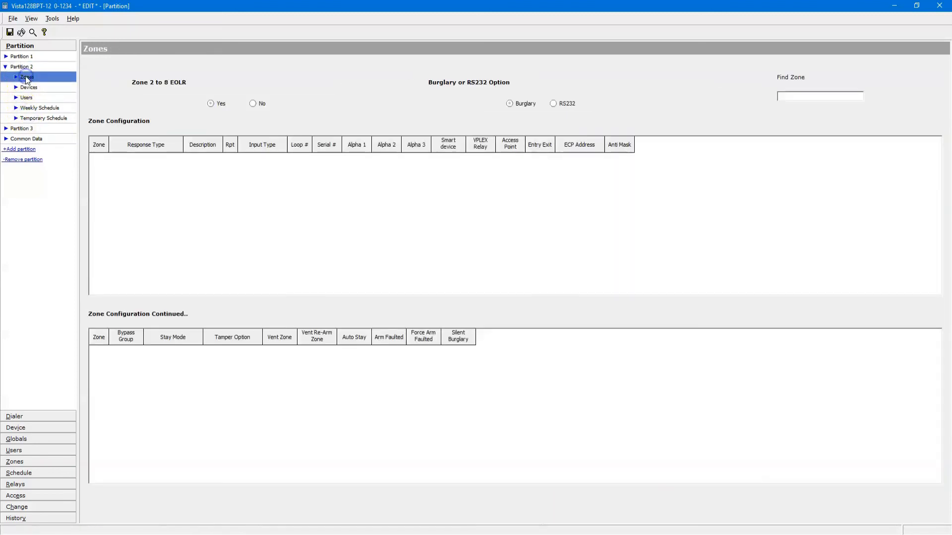
left_click(198, 237)
right_click(126, 249)
left_click(184, 208)
left_click(152, 190)
left_click(238, 184)
Step: In the overall Zone Configuration, widen the Partition column and assign zone 1 to 2 P2
left_click(22, 462)
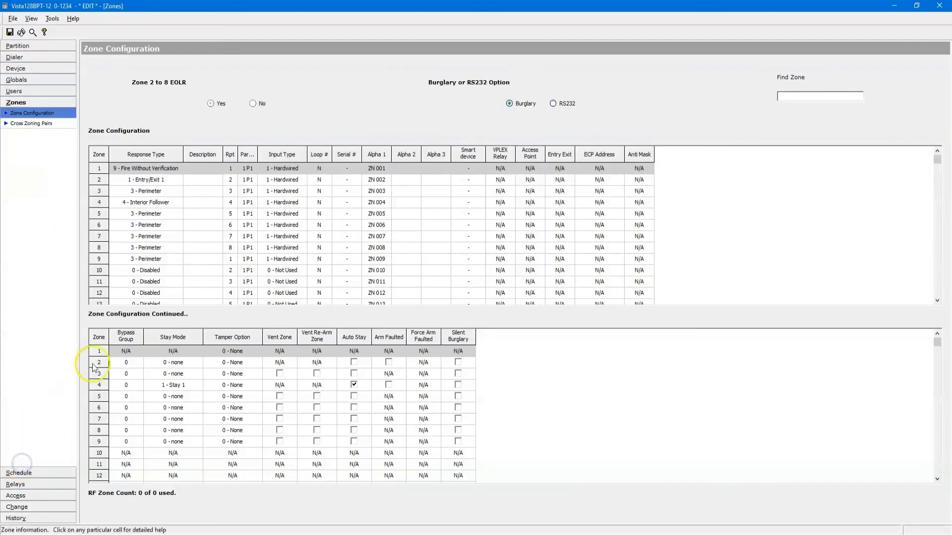
left_click_drag(935, 159, 937, 139)
left_click_drag(258, 154, 299, 155)
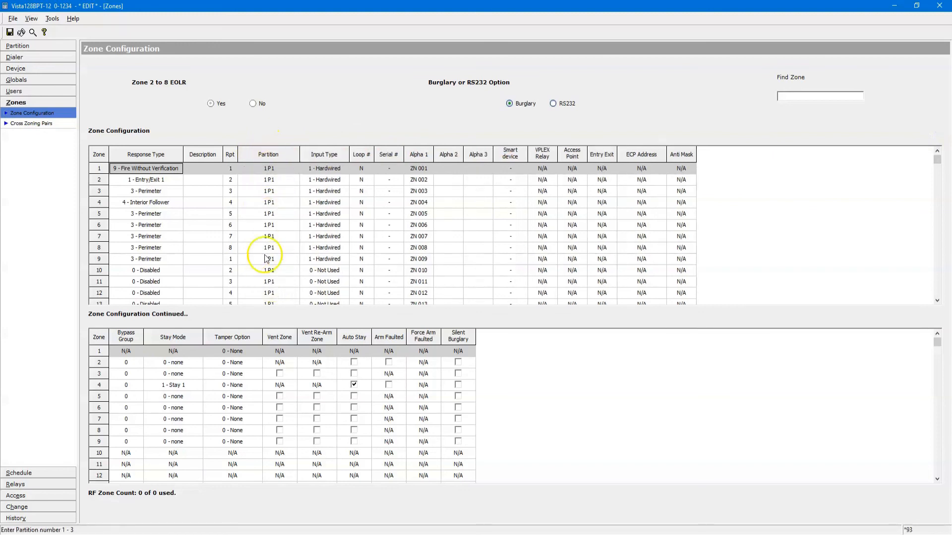
left_click(278, 169)
left_click(295, 169)
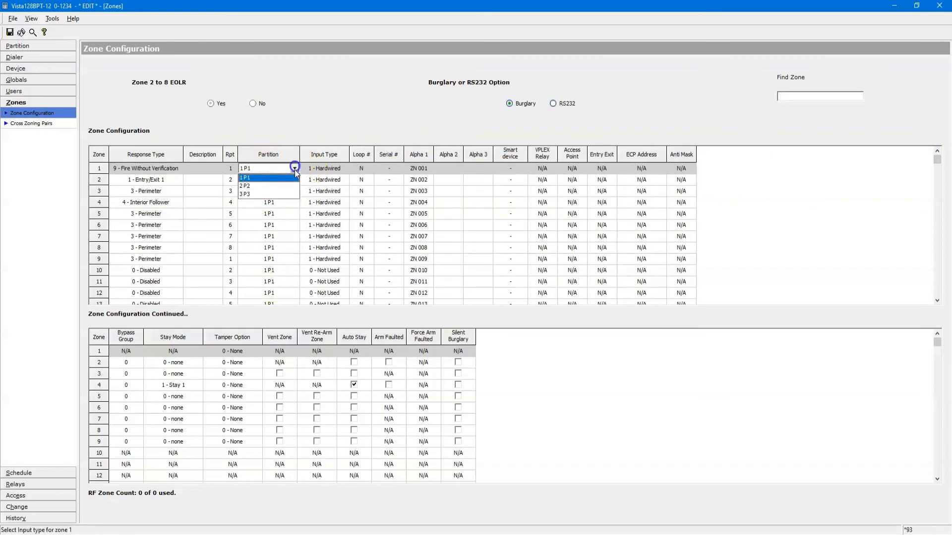
left_click(292, 191)
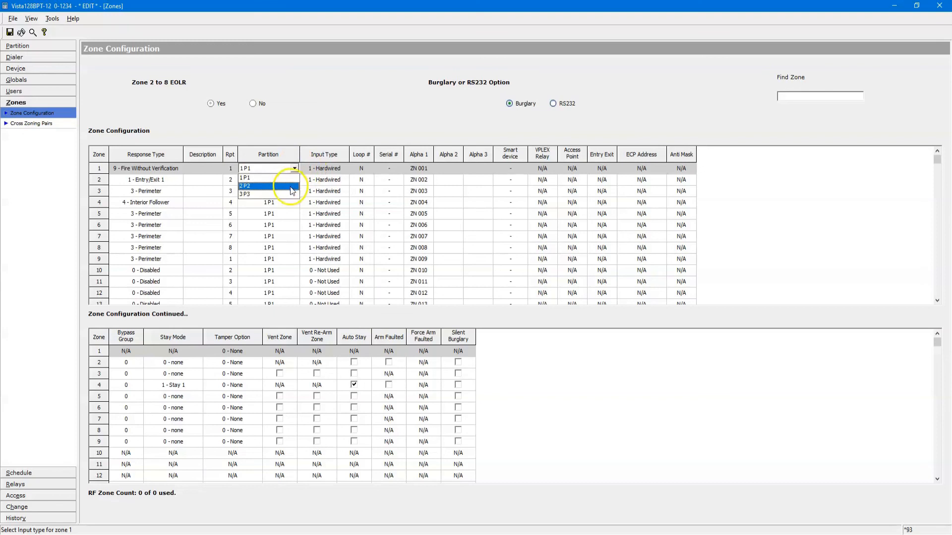
left_click(288, 186)
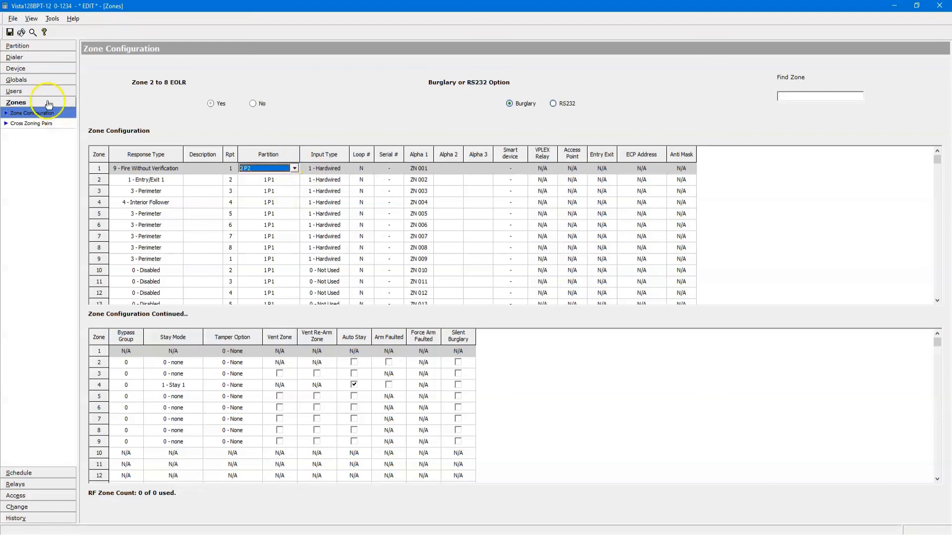
Step: Check the zone lists of Partitions 2 and 1 for the reassigned zone 1
left_click(36, 57)
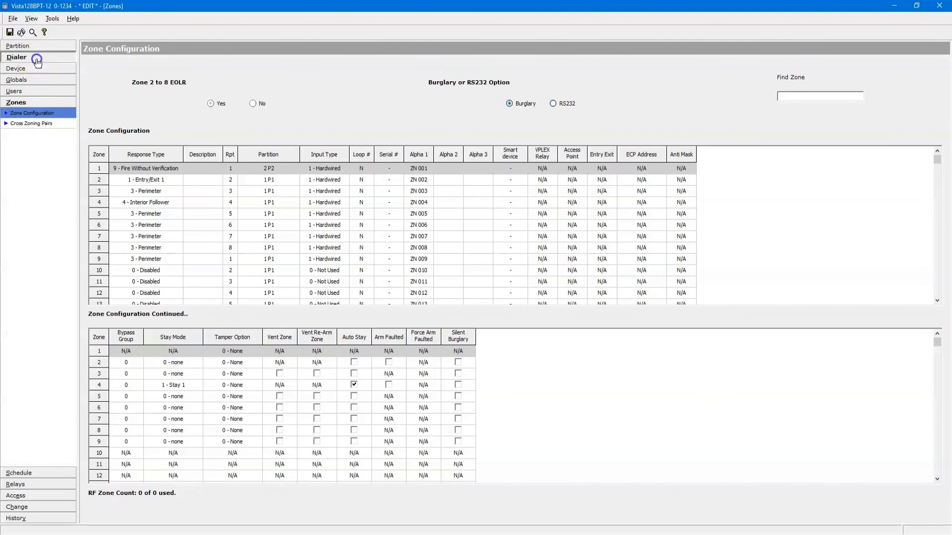
left_click(35, 46)
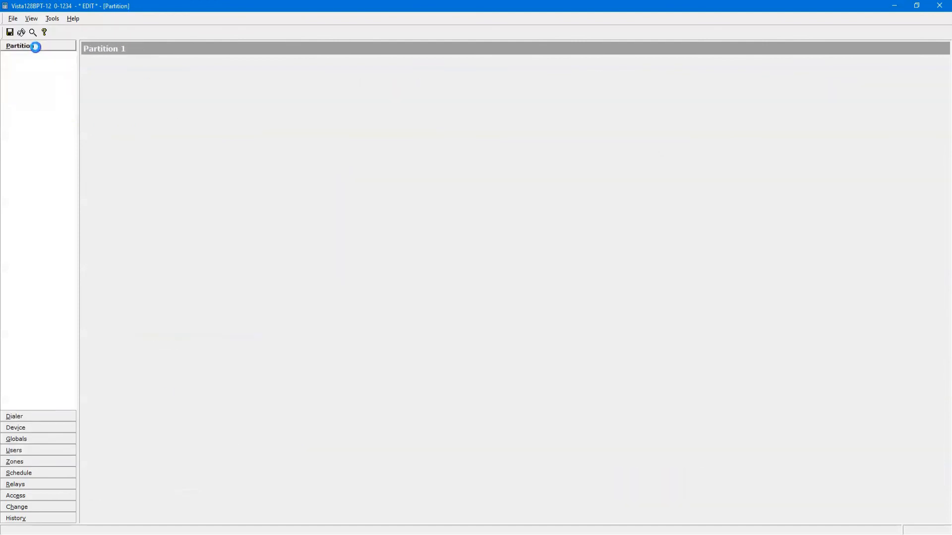
left_click(26, 67)
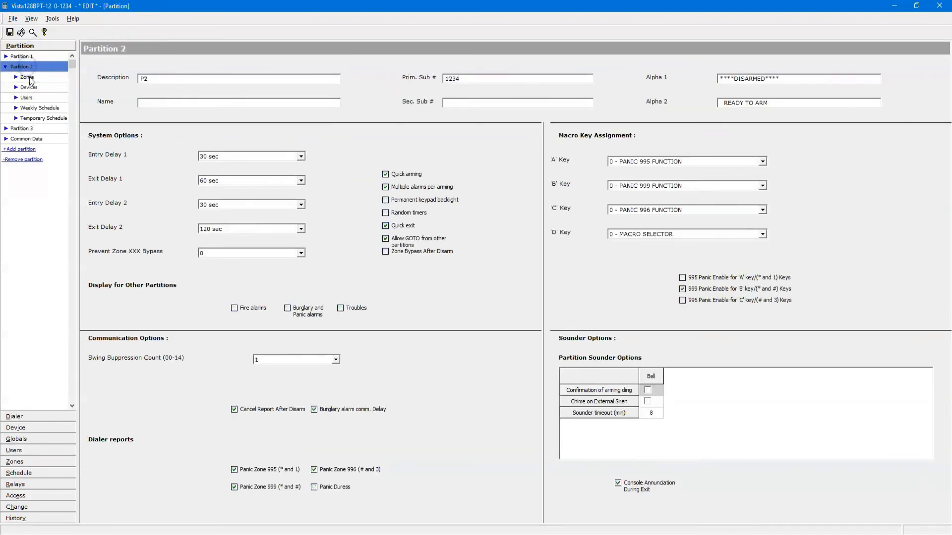
left_click(28, 77)
left_click(155, 162)
left_click(193, 159)
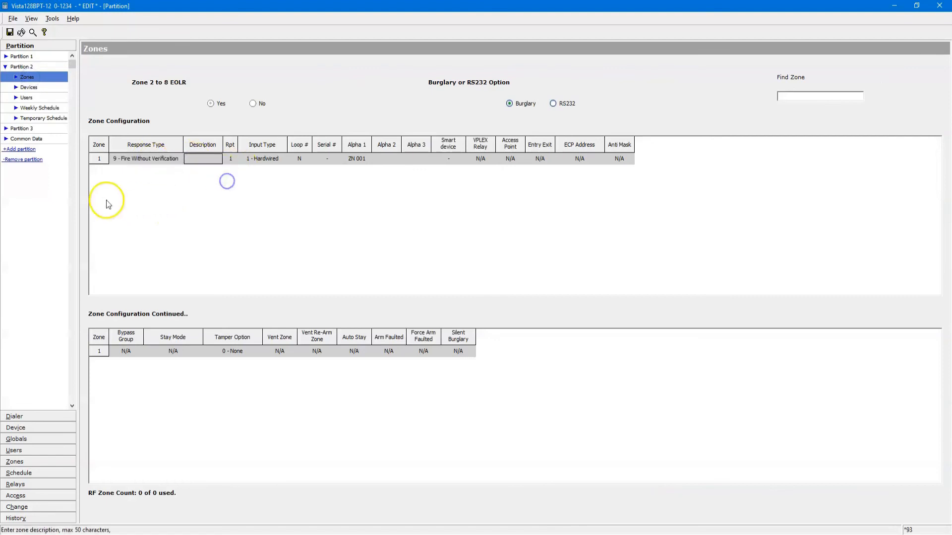
left_click(18, 57)
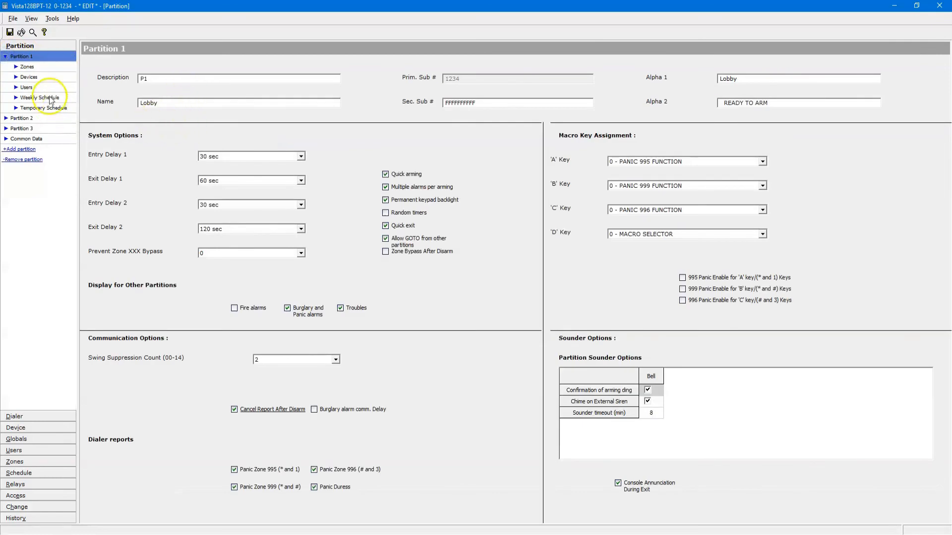
left_click(27, 66)
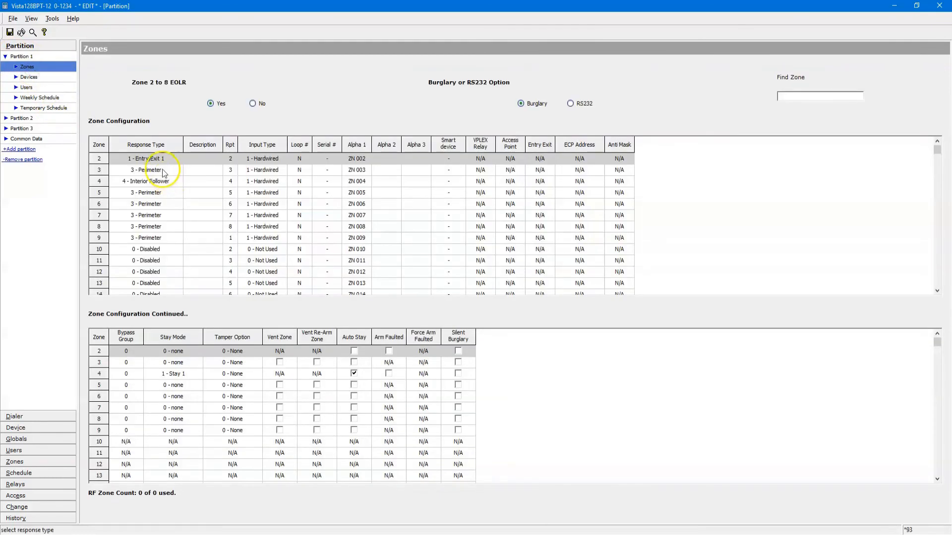
left_click(102, 159)
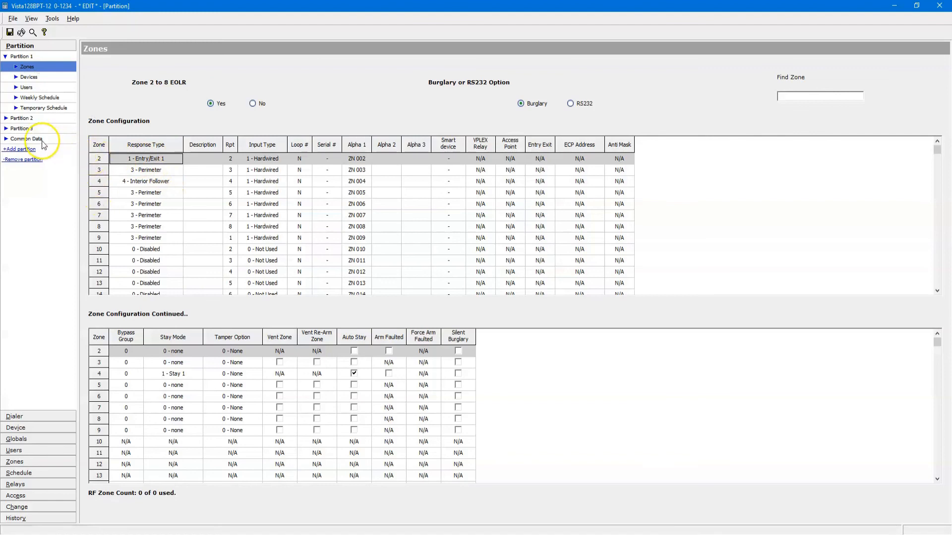
Step: Examine Partition 1's Weekly Schedule and its Monday open row
left_click(6, 57)
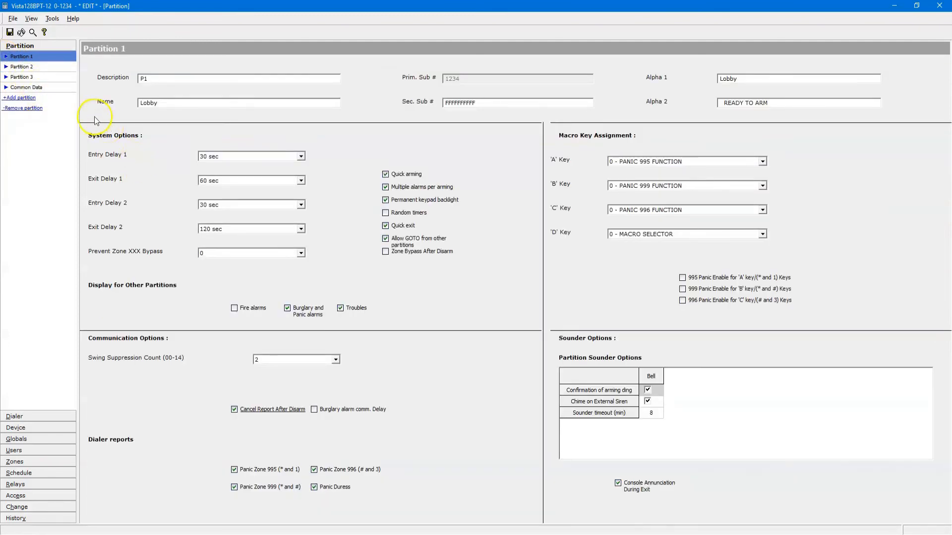
left_click(5, 56)
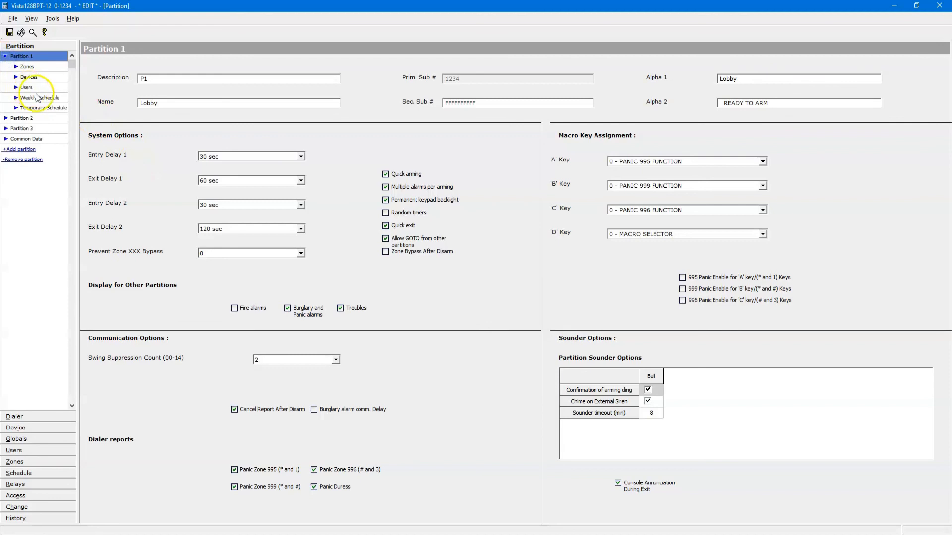
left_click(37, 97)
left_click(252, 201)
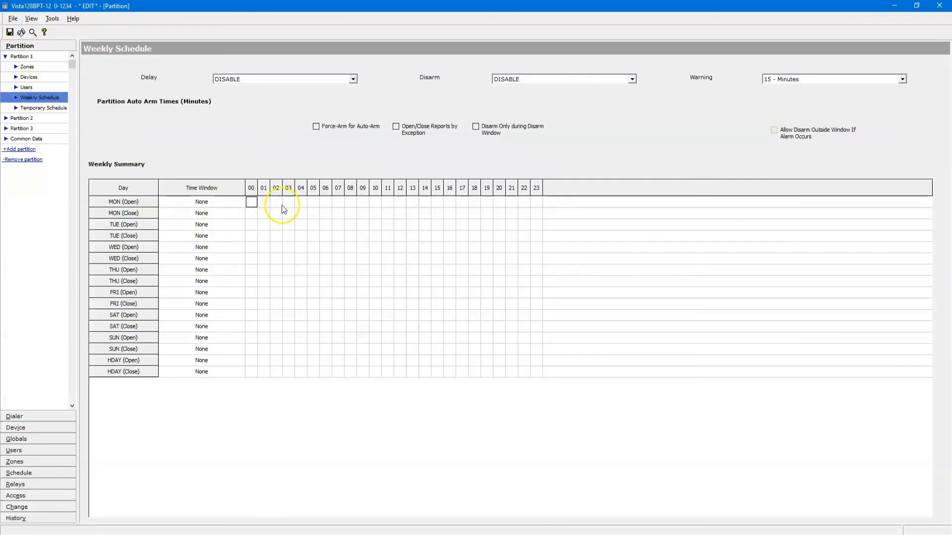
Step: In Partition 1's Temporary Schedule, add a Monday open window from 12:33 am to 12:45 am
left_click(47, 108)
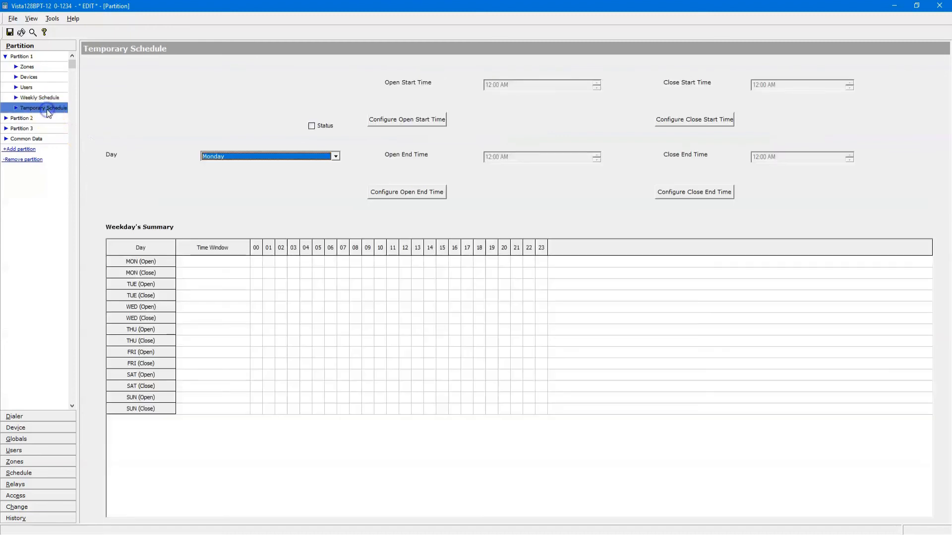
left_click(257, 263)
left_click(336, 156)
left_click(336, 156)
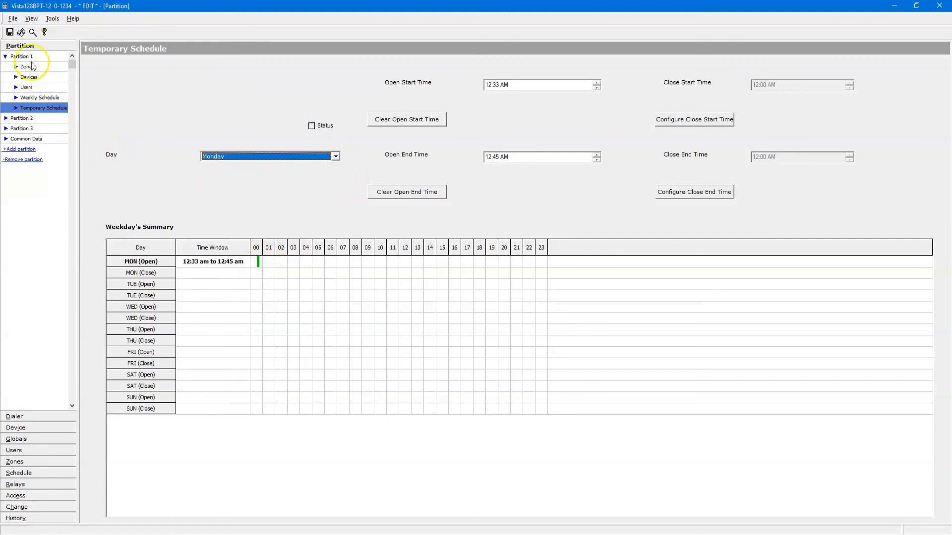
Step: Open the Dialer Features settings
left_click(27, 416)
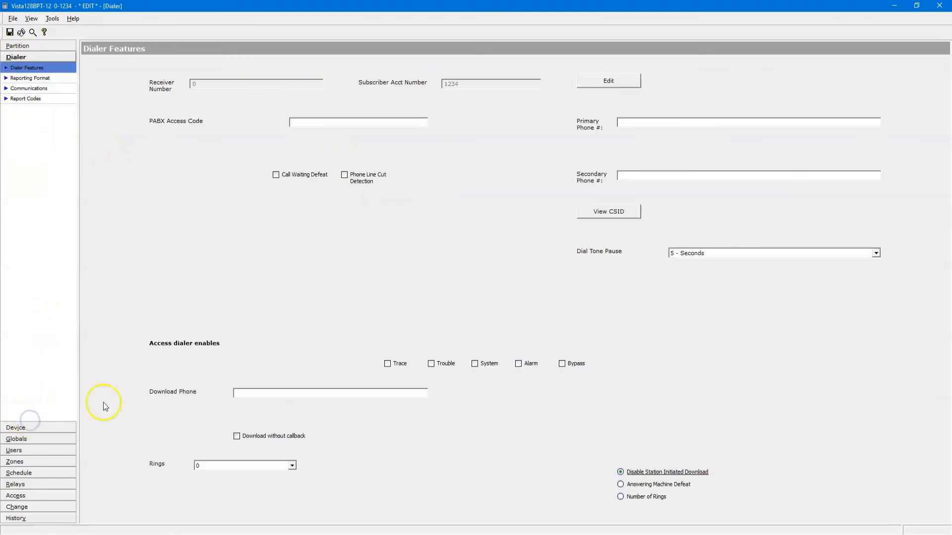